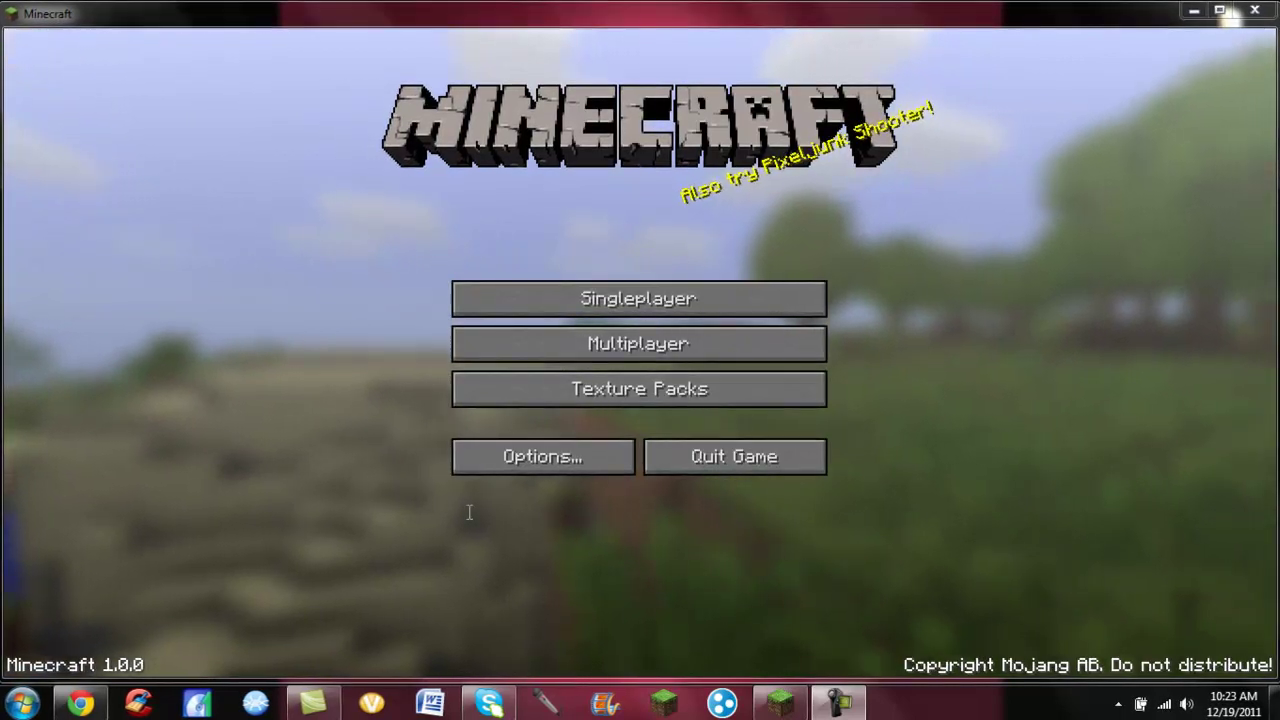
pyautogui.click(20, 698)
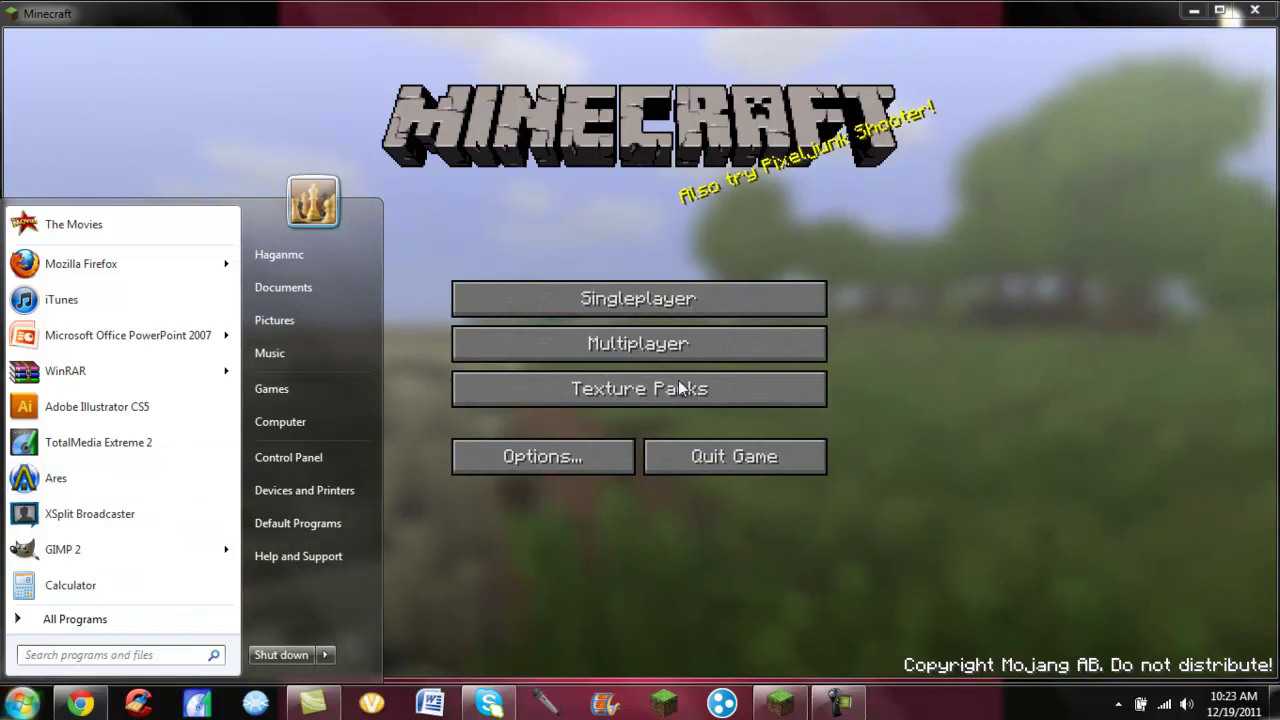
pyautogui.click(1064, 200)
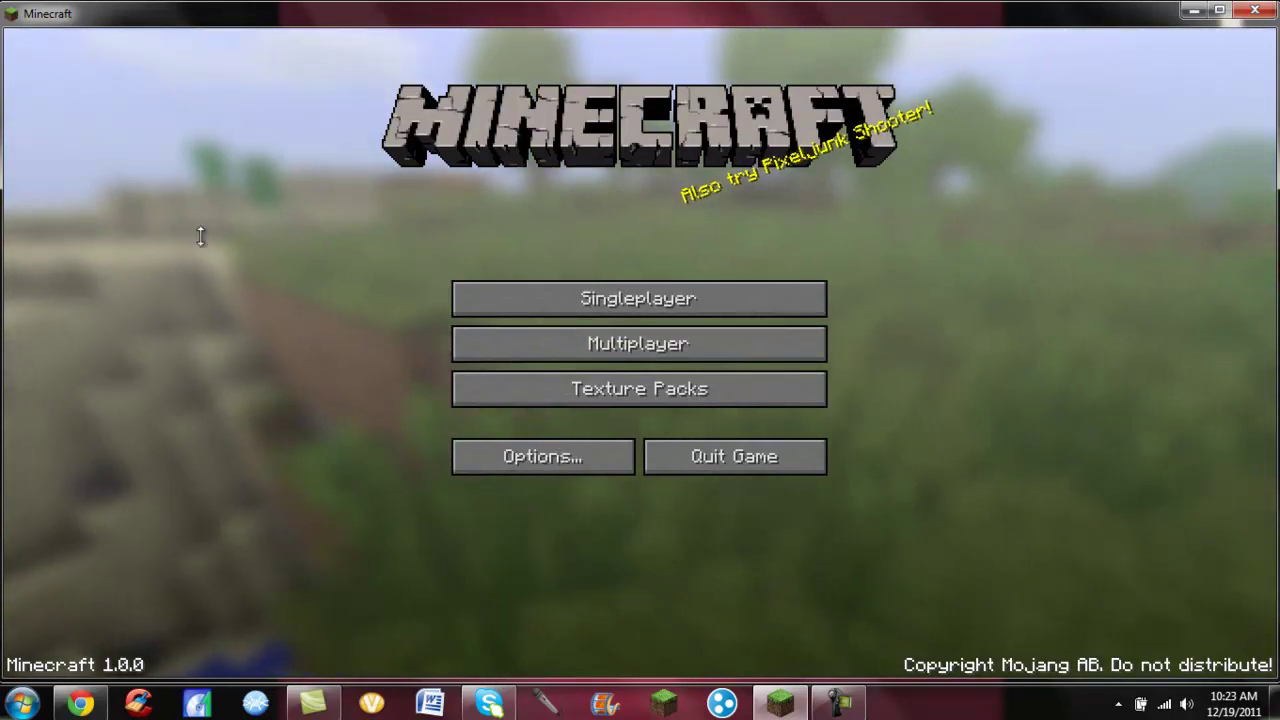
# Go to Minecraft's texture pack selection, open the texture pack folder, and minimize the folder window.
pyautogui.click(646, 389)
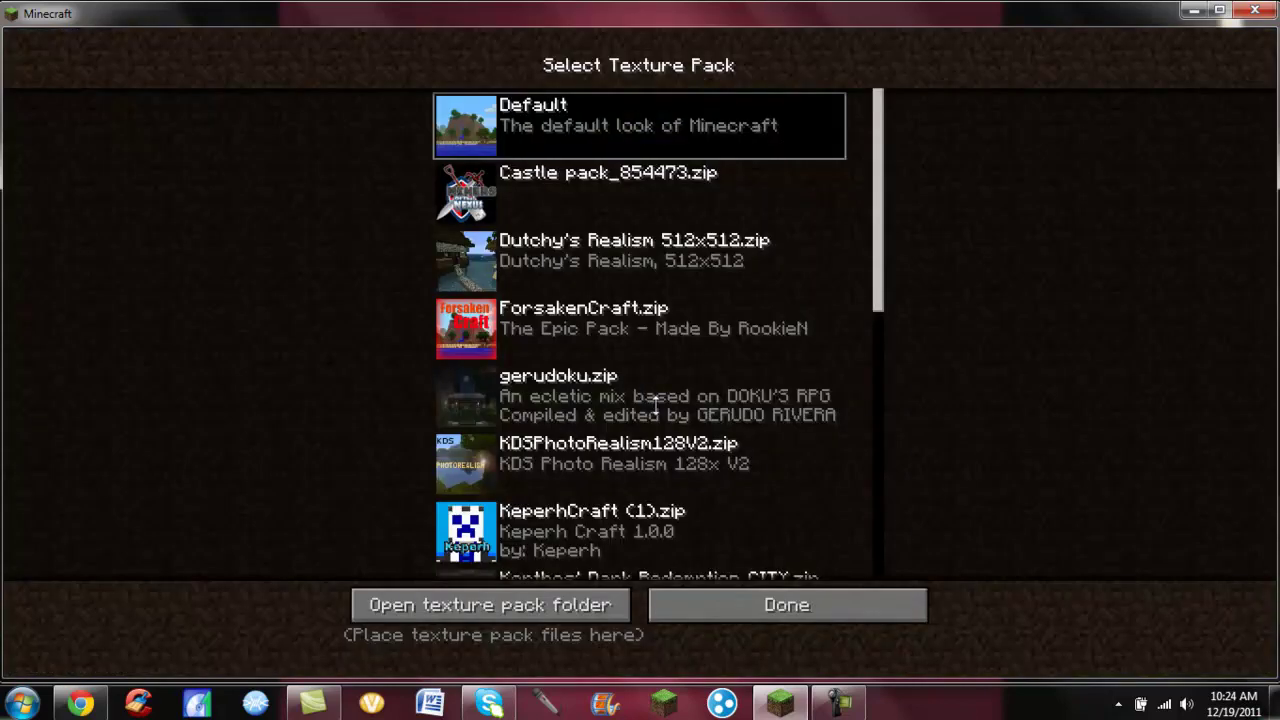
pyautogui.moveTo(882, 230)
pyautogui.mouseDown()
pyautogui.moveTo(880, 486)
pyautogui.moveTo(856, 314)
pyautogui.moveTo(876, 157)
pyautogui.moveTo(860, 534)
pyautogui.moveTo(874, 248)
pyautogui.moveTo(920, 457)
pyautogui.moveTo(820, 697)
pyautogui.moveTo(884, 243)
pyautogui.mouseUp()
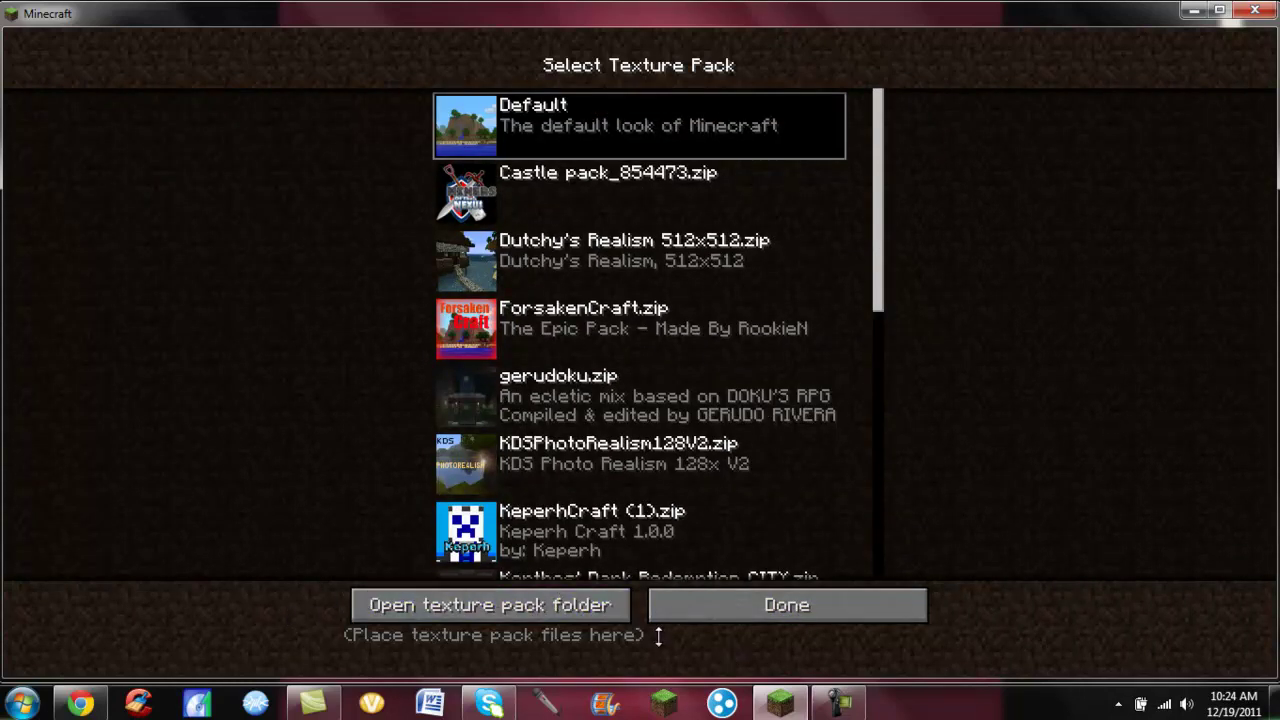
pyautogui.click(596, 606)
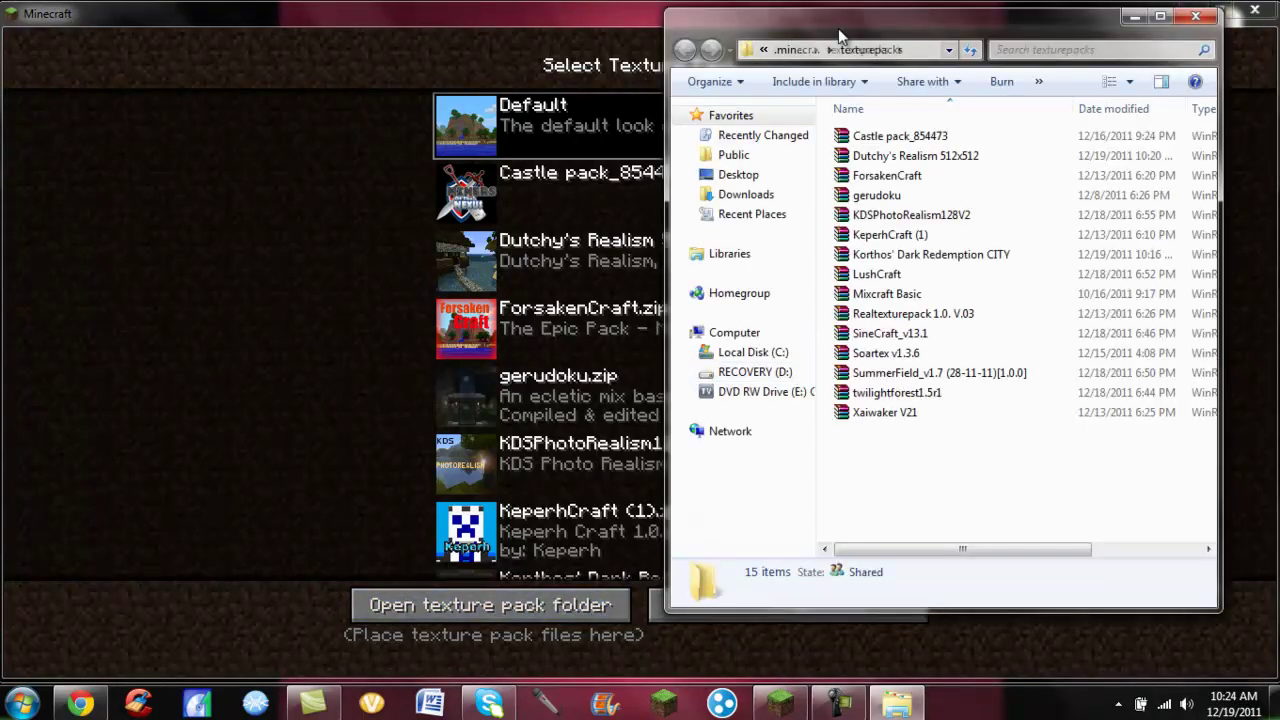
pyautogui.click(1134, 17)
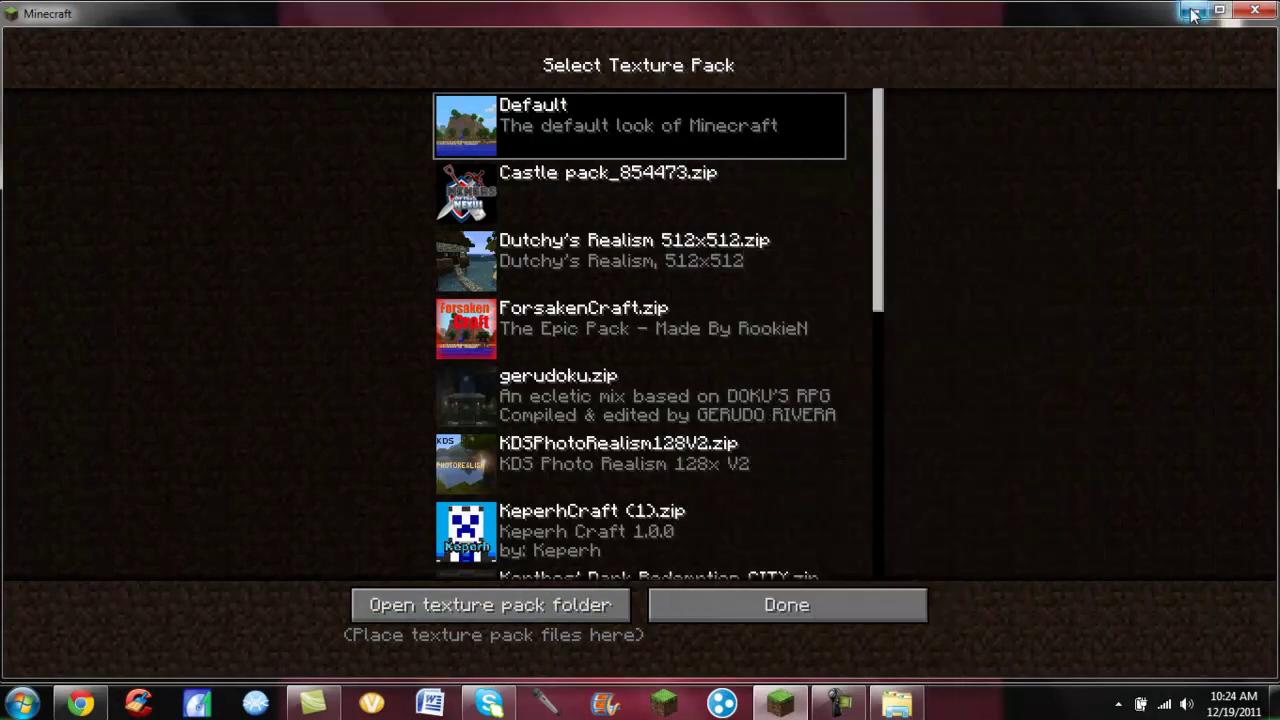
# Minimize Minecraft, switch to Chrome, and load planetminecraft.com in a new tab.
pyautogui.click(1192, 12)
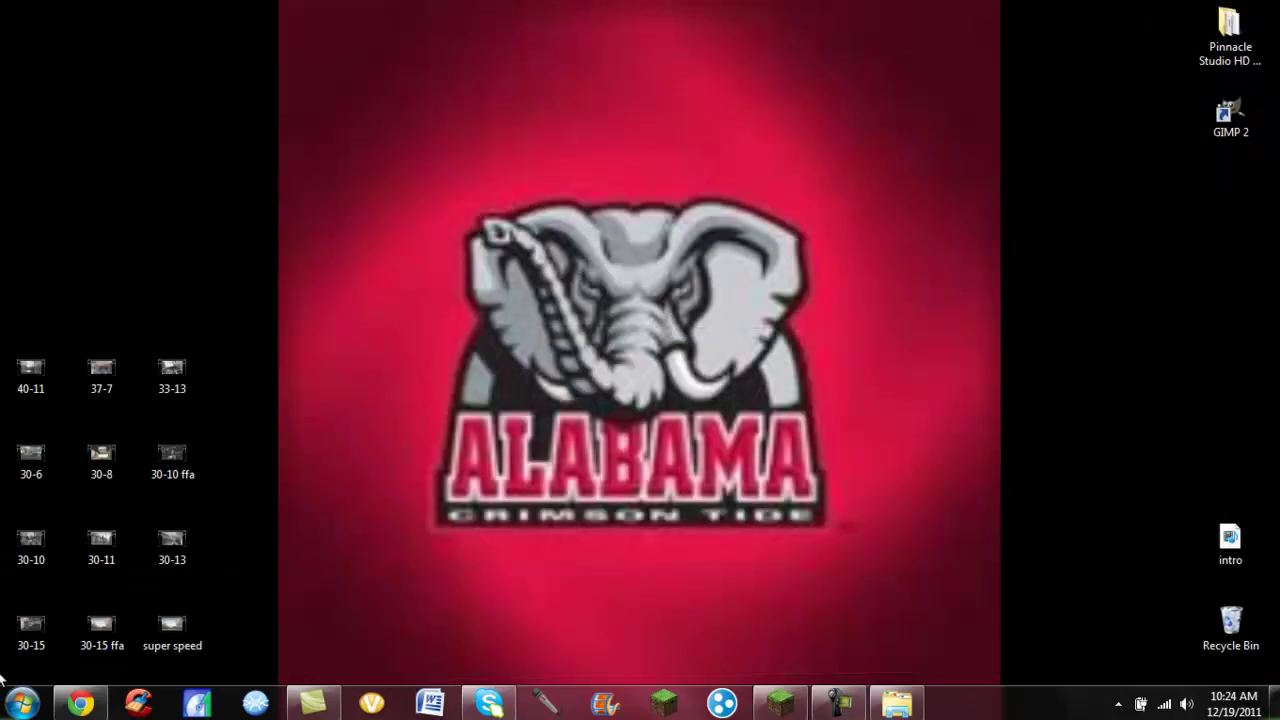
pyautogui.moveTo(80, 703)
pyautogui.click(202, 576)
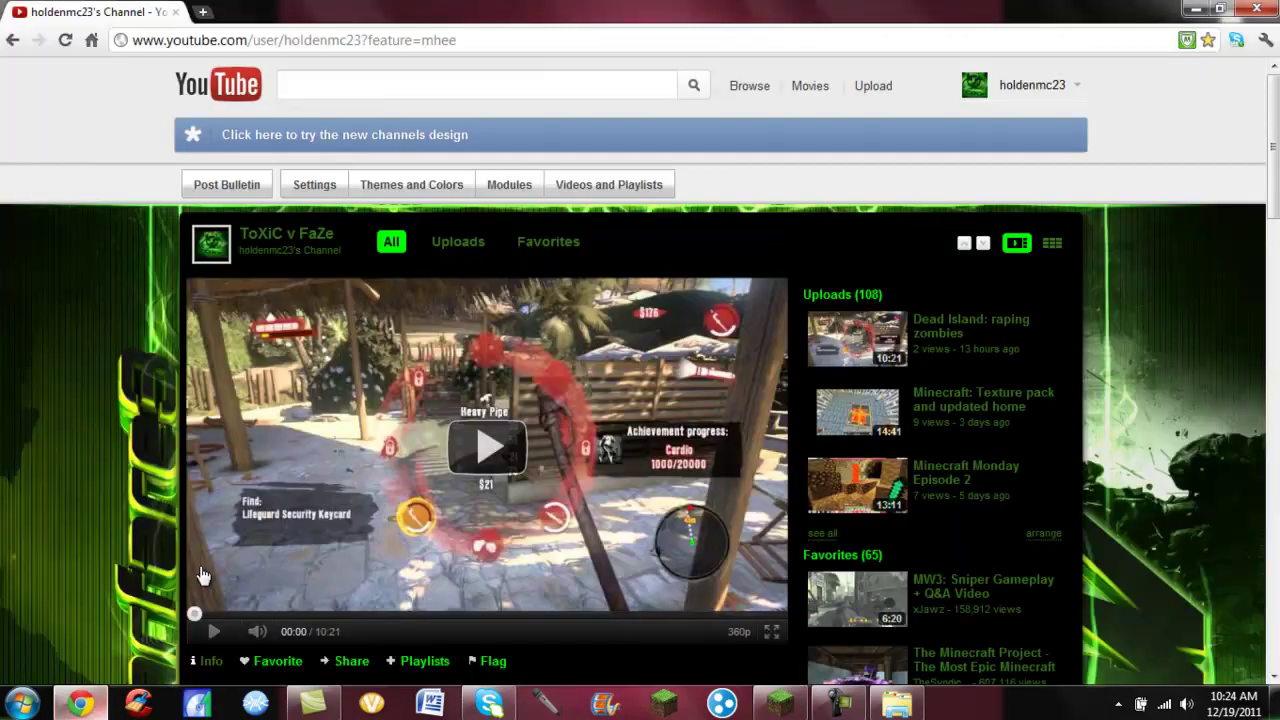
pyautogui.click(204, 13)
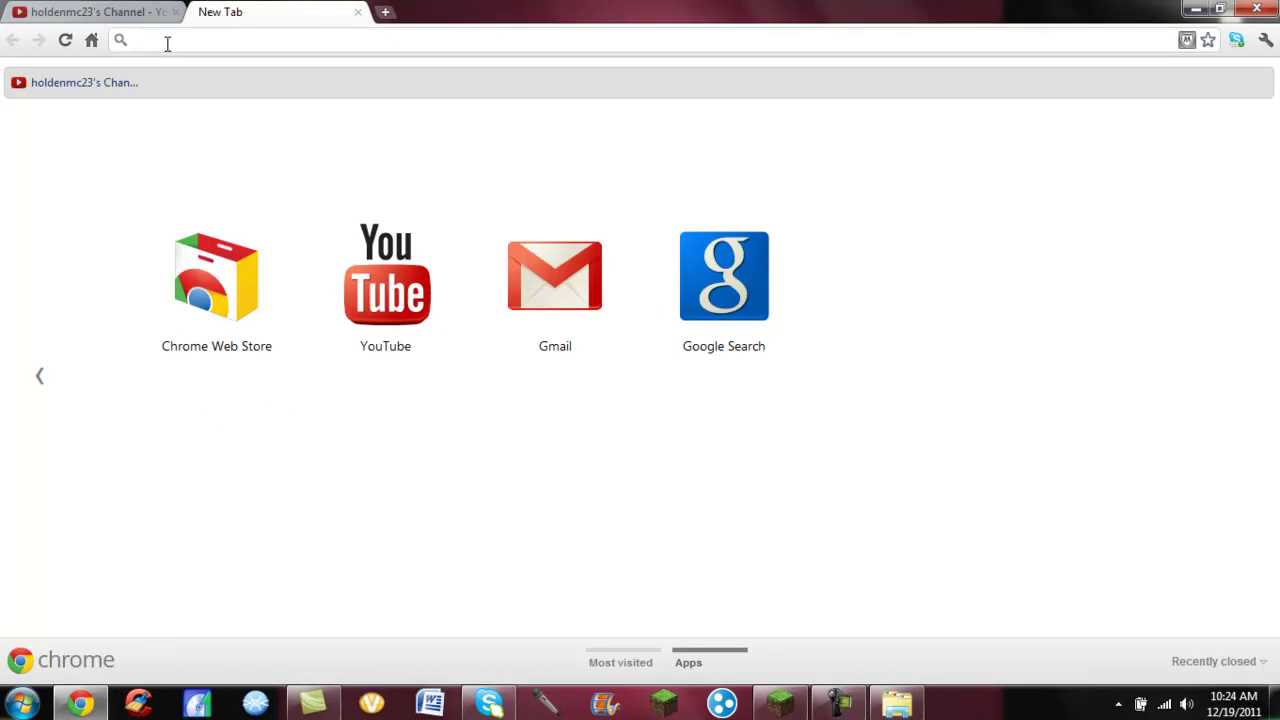
pyautogui.write('planet')
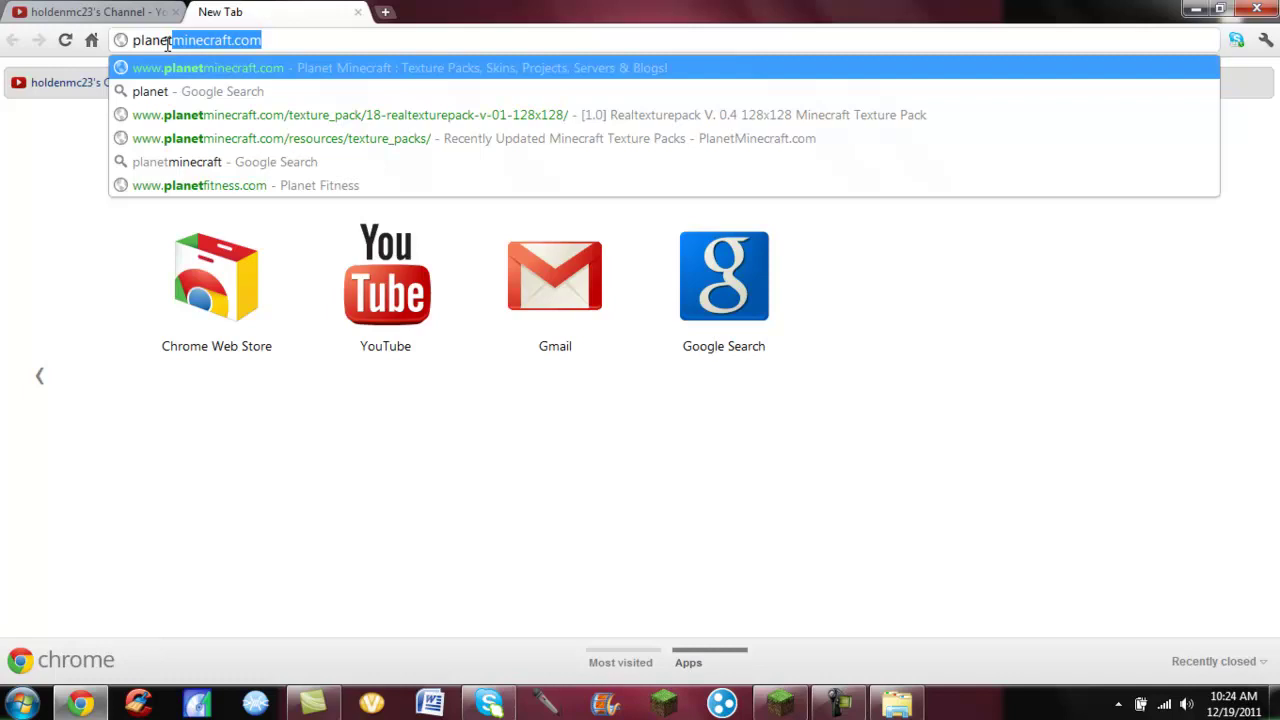
pyautogui.press('Return')
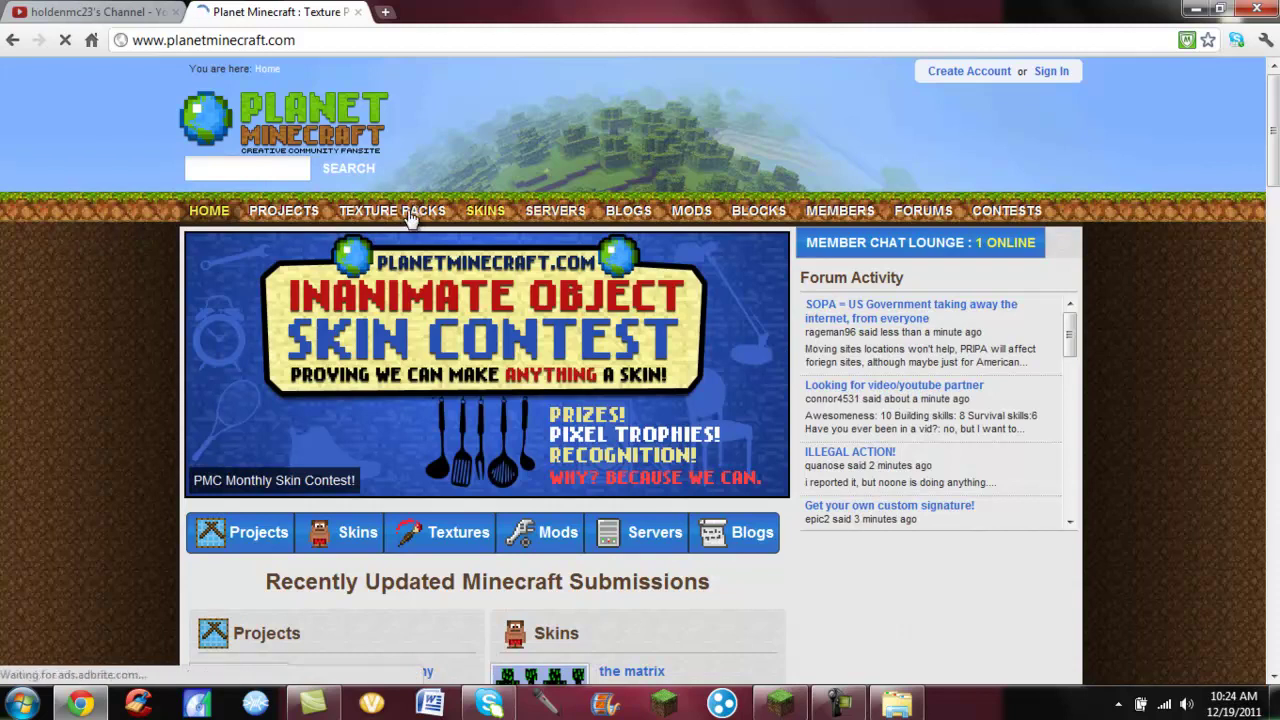
# Browse the site's recently updated texture packs and open the page of The Eldercraft IV.
pyautogui.click(410, 212)
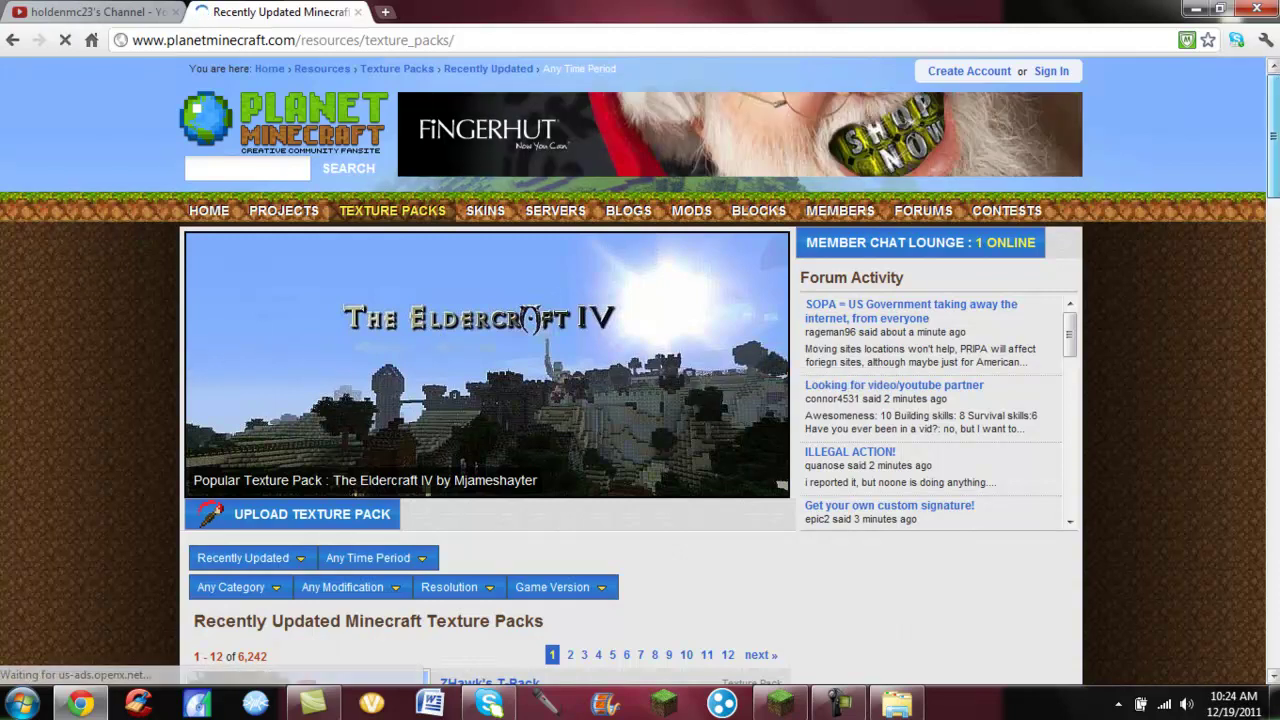
pyautogui.scroll(-3, 1274, 150)
pyautogui.moveTo(1276, 177); pyautogui.dragTo(1276, 210)
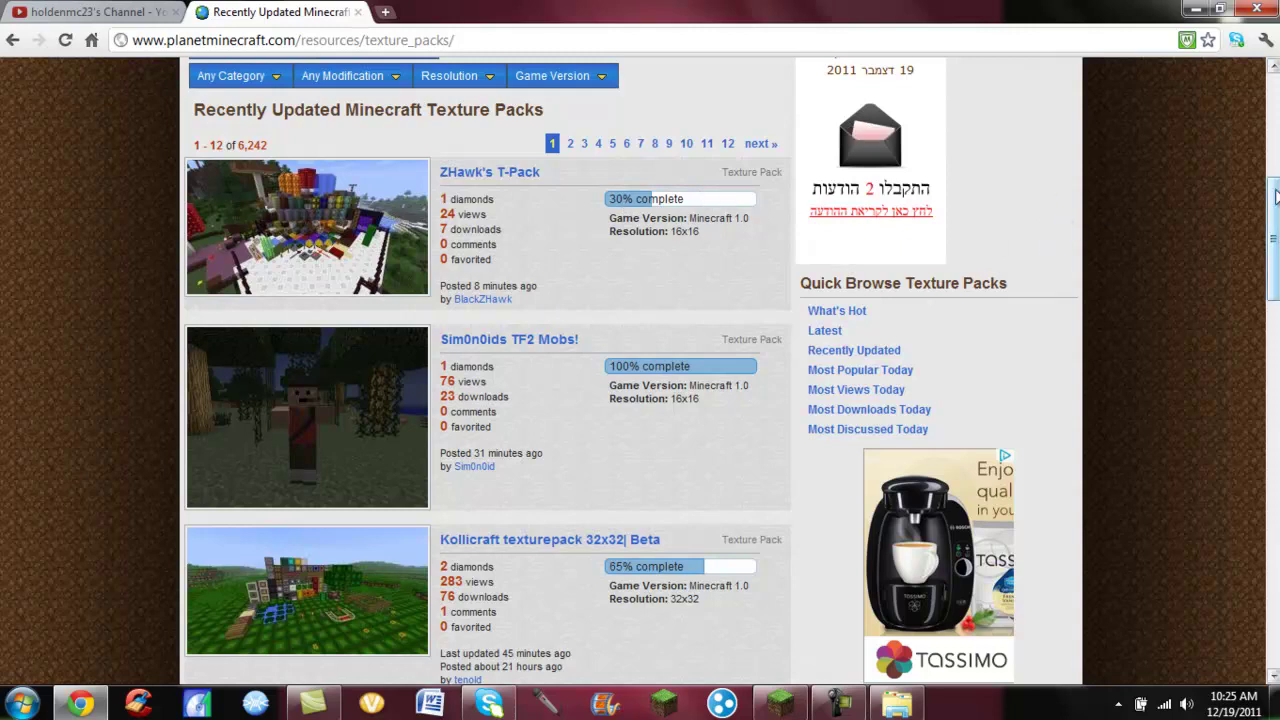
pyautogui.moveTo(1273, 213); pyautogui.dragTo(1273, 346)
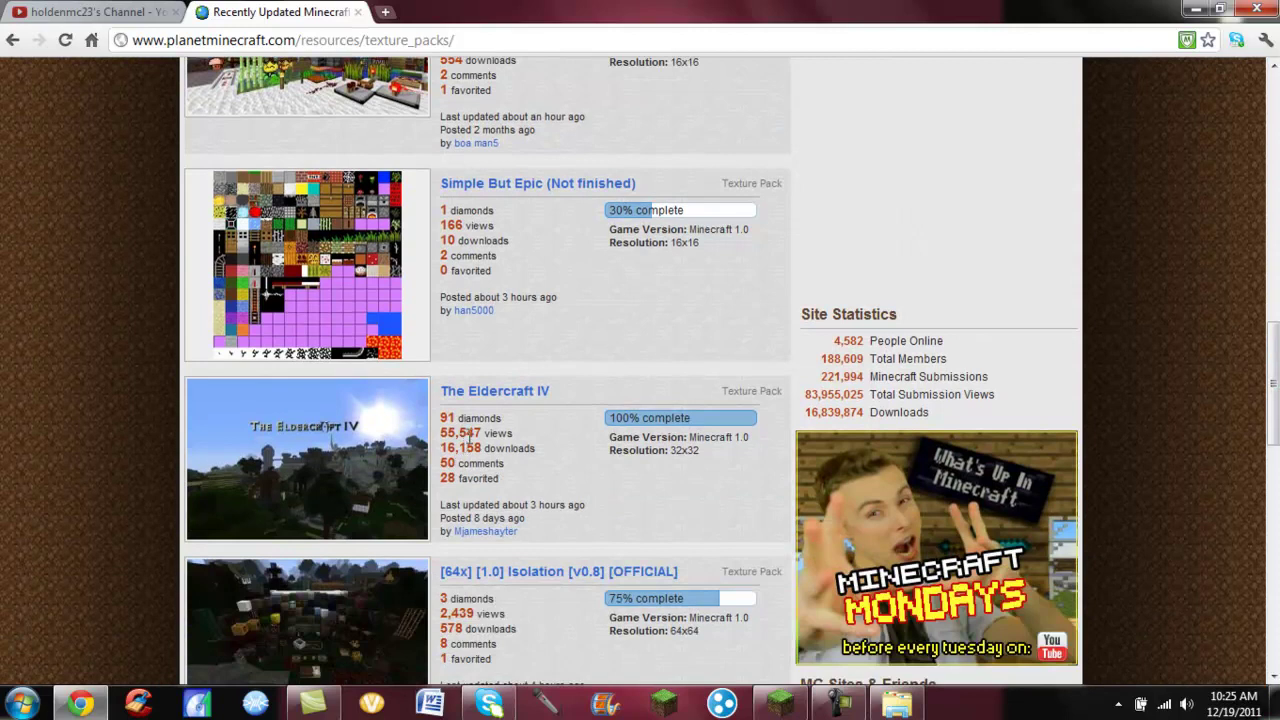
pyautogui.click(505, 393)
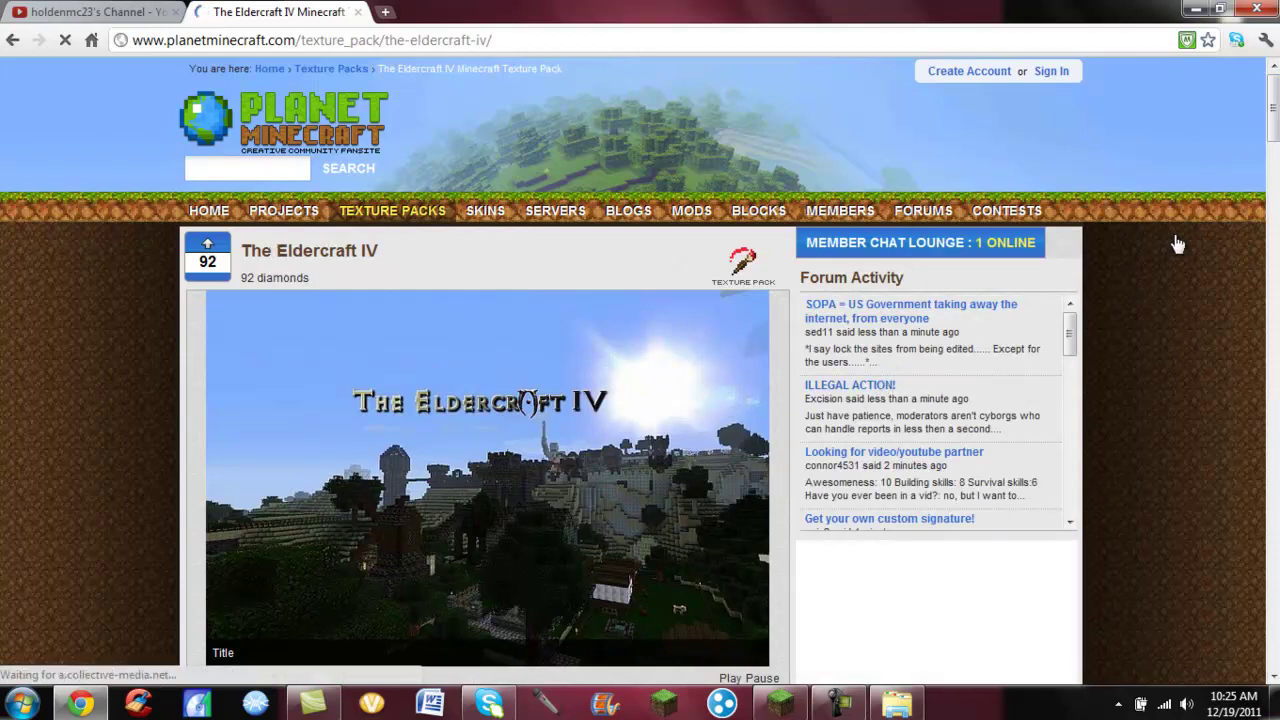
# Download The Eldercraft IV texture pack from its details page.
pyautogui.scroll(-4, 640, 372)
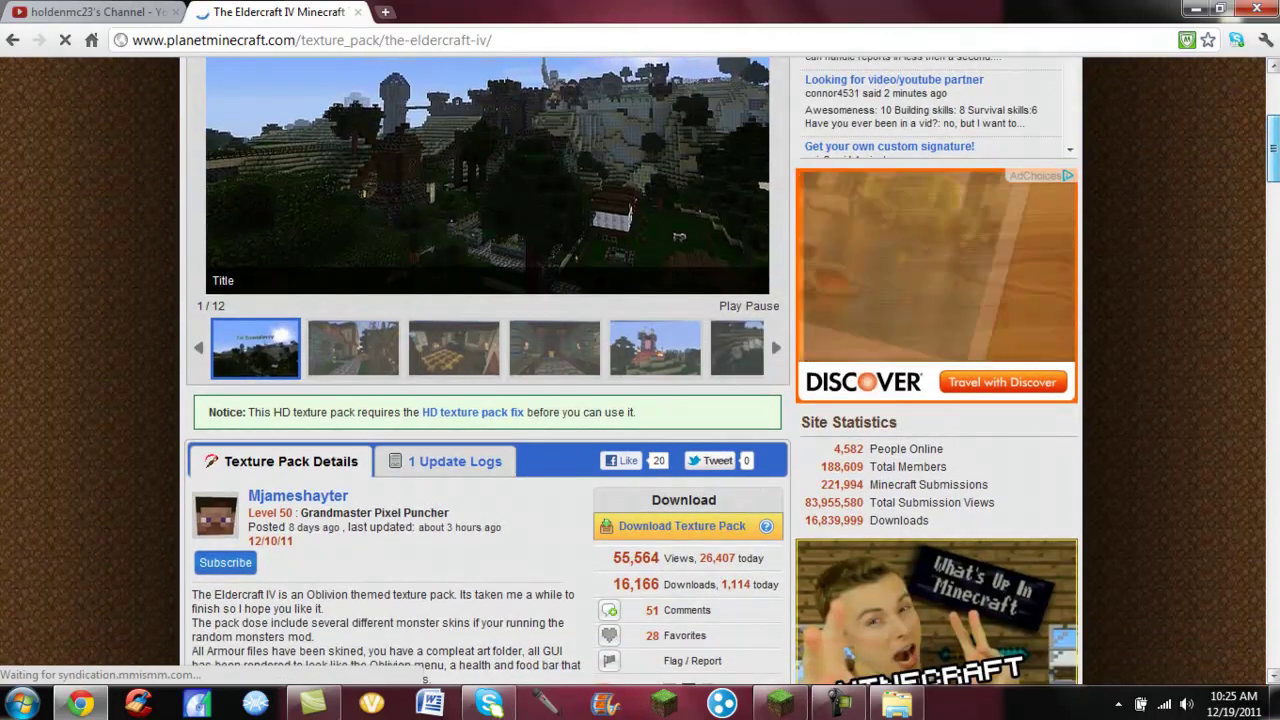
pyautogui.scroll(-2, 640, 372)
pyautogui.scroll(-2, 640, 372)
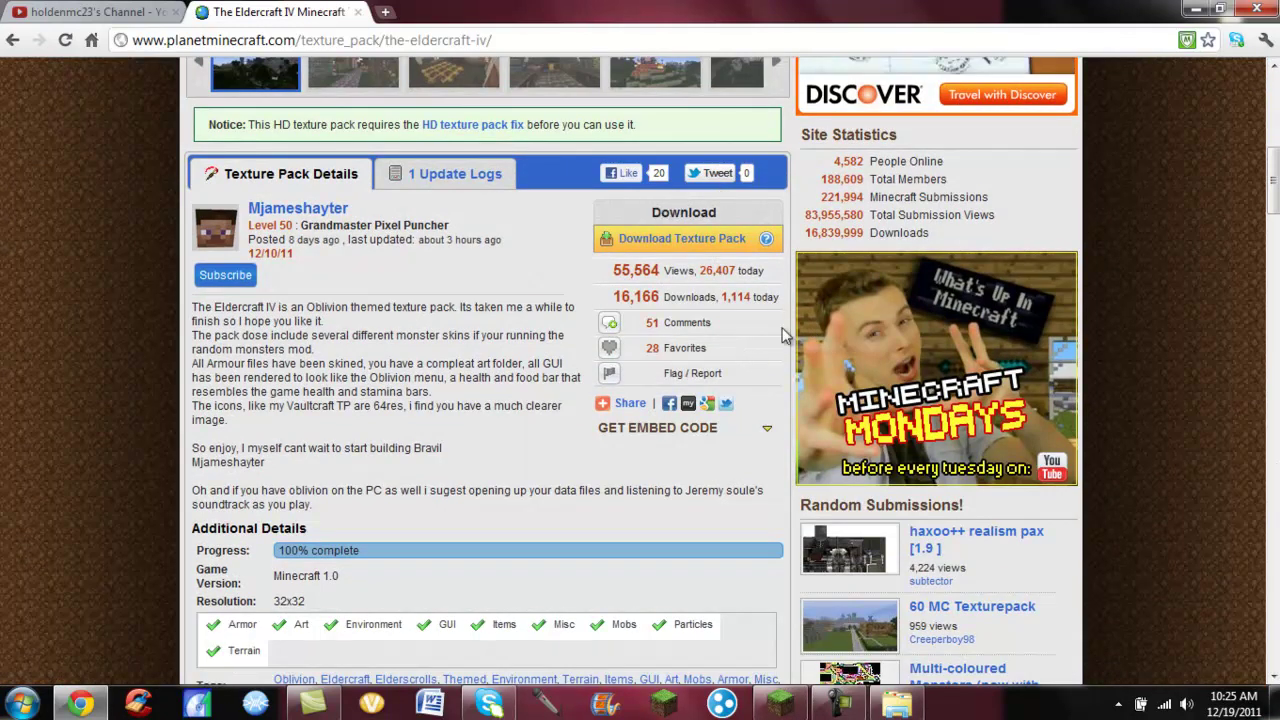
pyautogui.click(669, 246)
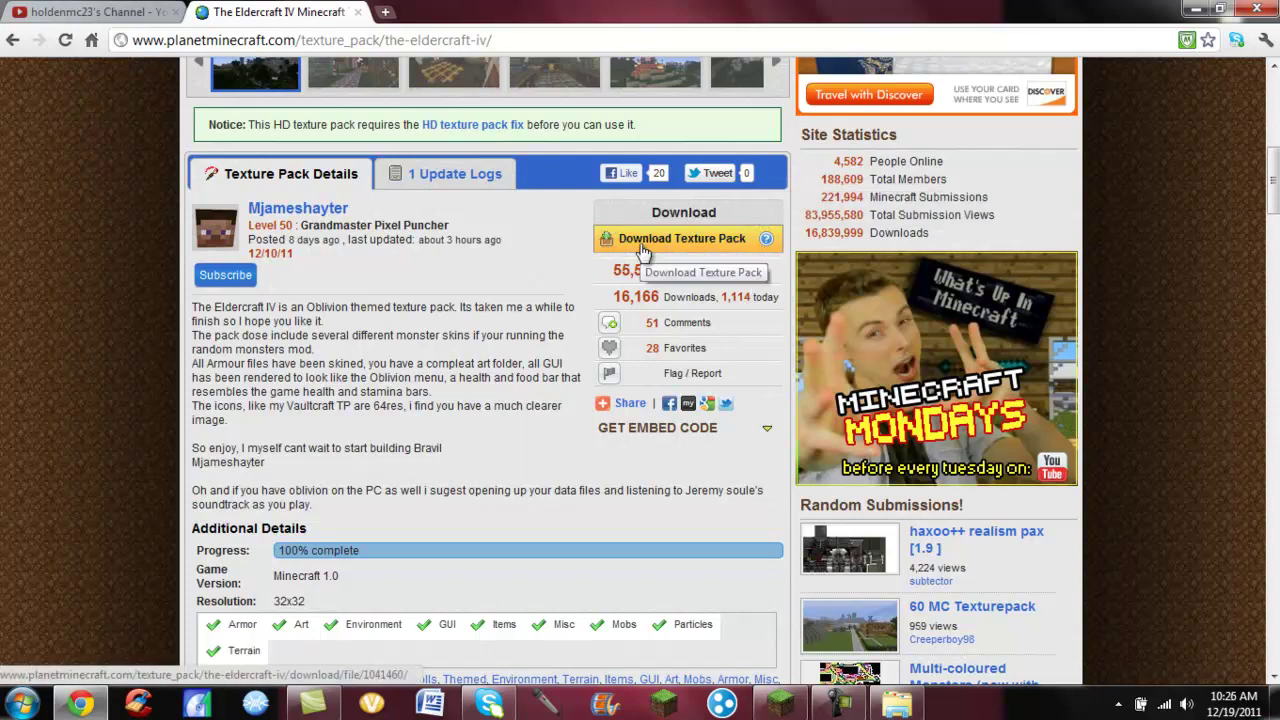
pyautogui.click(681, 240)
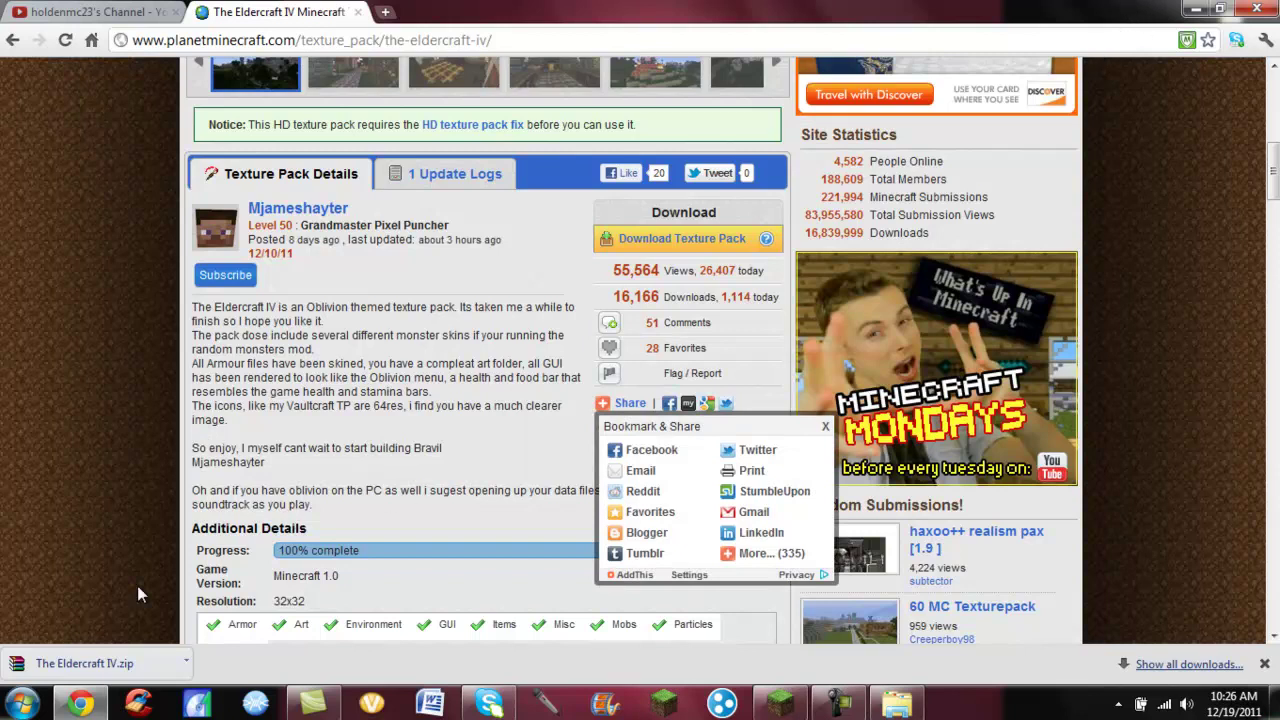
# Open the downloaded The Eldercraft IV.zip in WinRAR, minimize the browser, and restore the texturepacks folder window beside it.
pyautogui.click(96, 668)
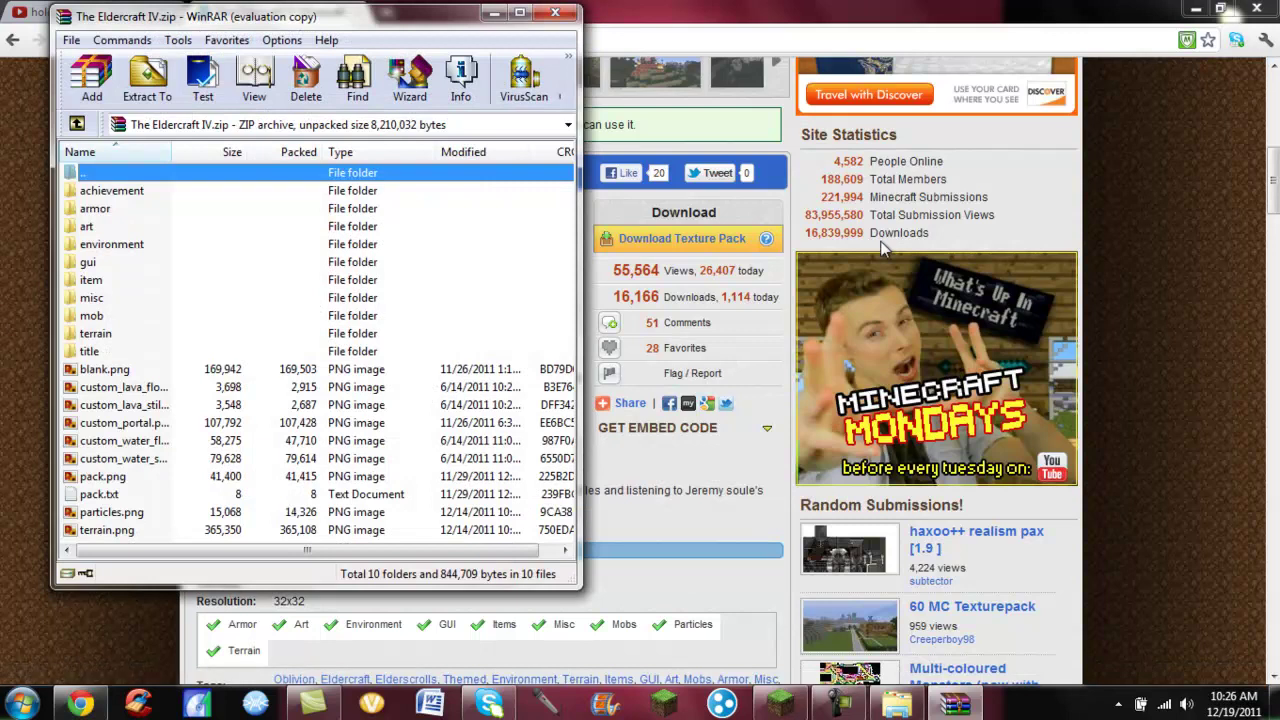
pyautogui.click(1196, 9)
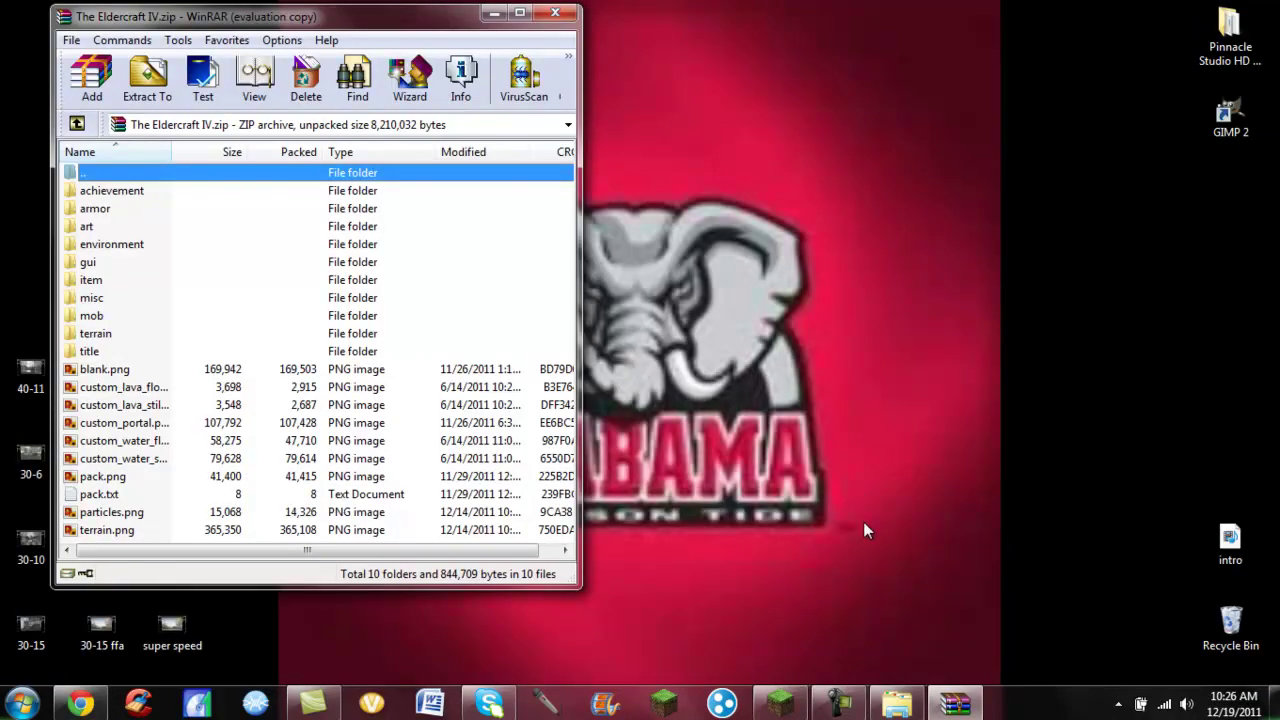
pyautogui.click(889, 699)
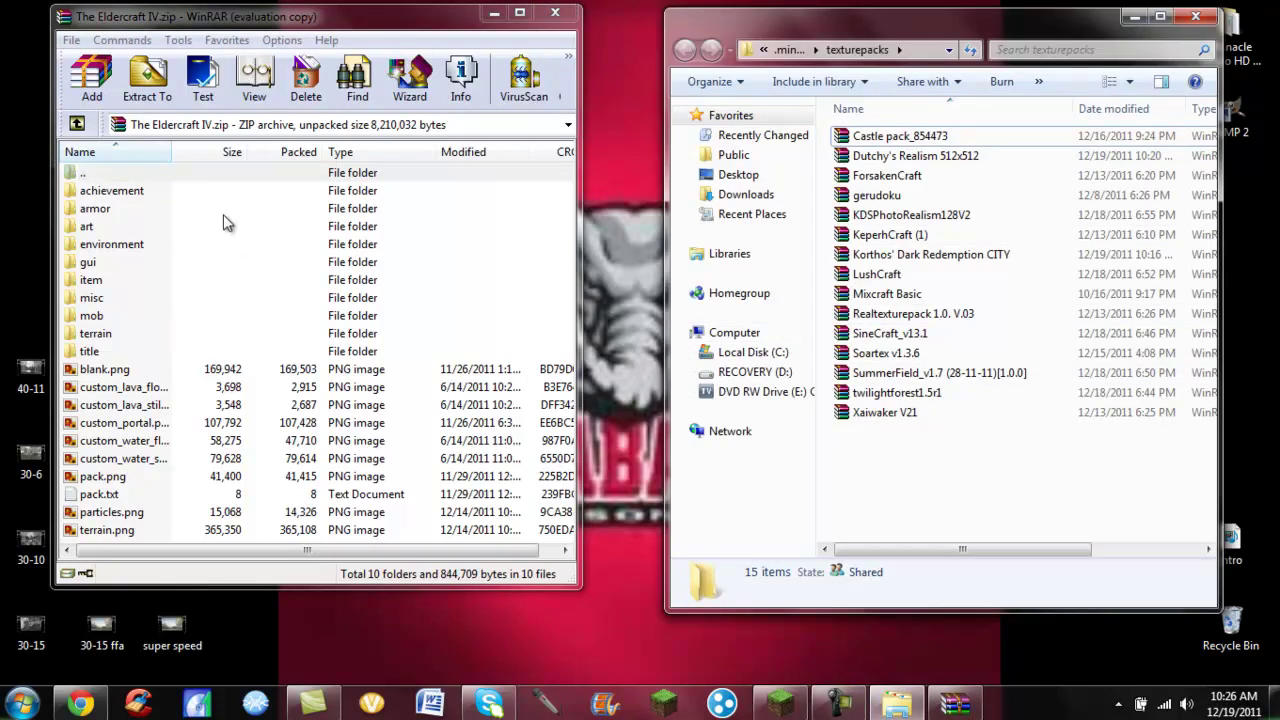
# Go up to the Downloads folder in WinRAR, copy The Eldercraft IV.zip into the texturepacks folder, and close both windows.
pyautogui.click(118, 175)
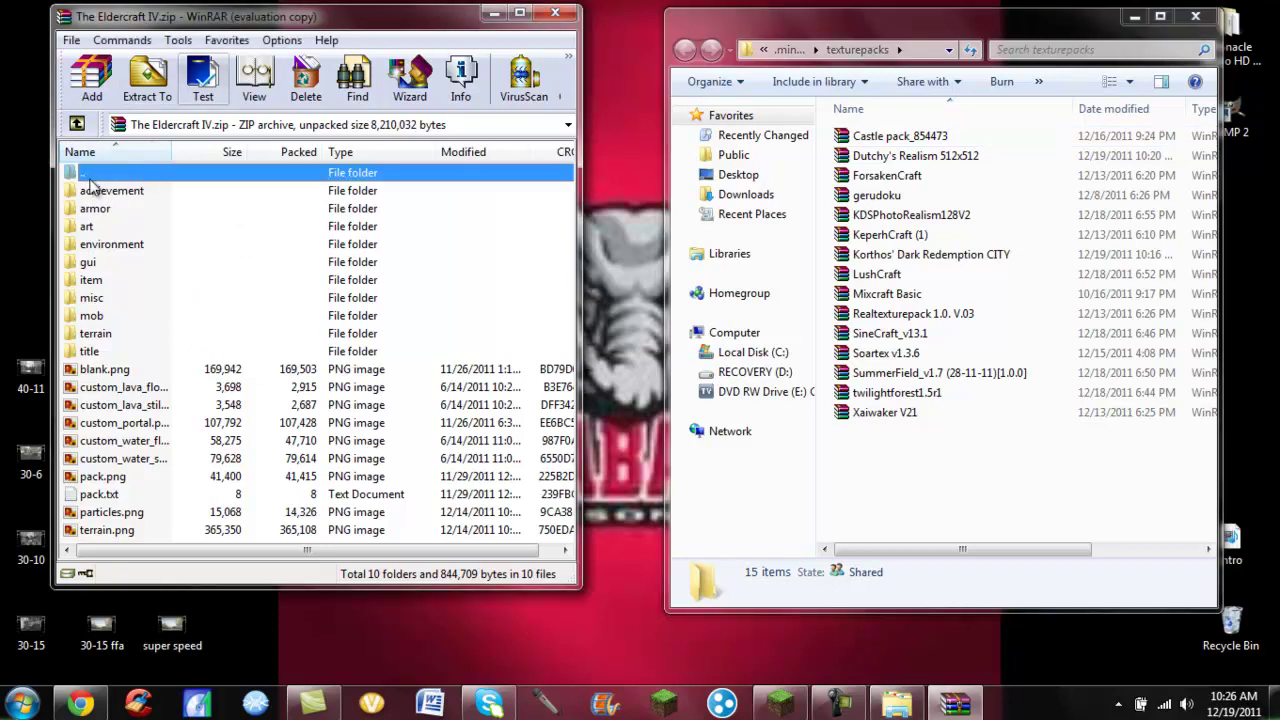
pyautogui.doubleClick(90, 176)
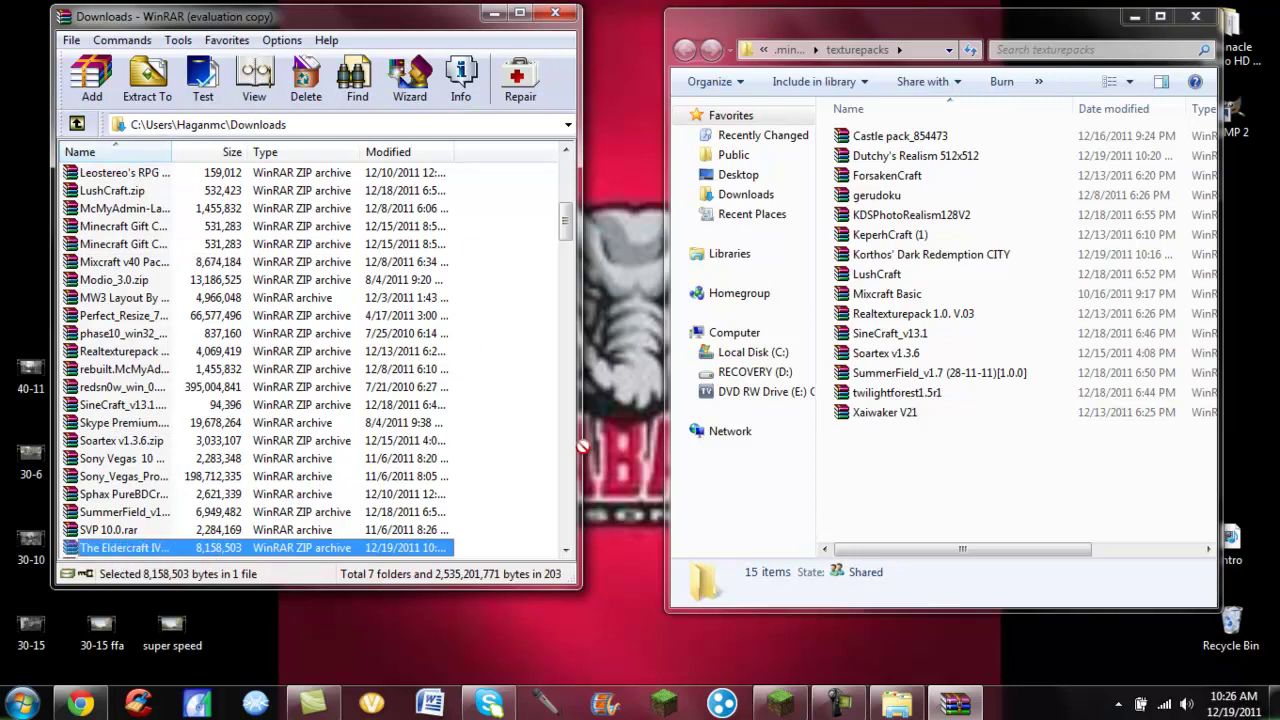
pyautogui.click(897, 455)
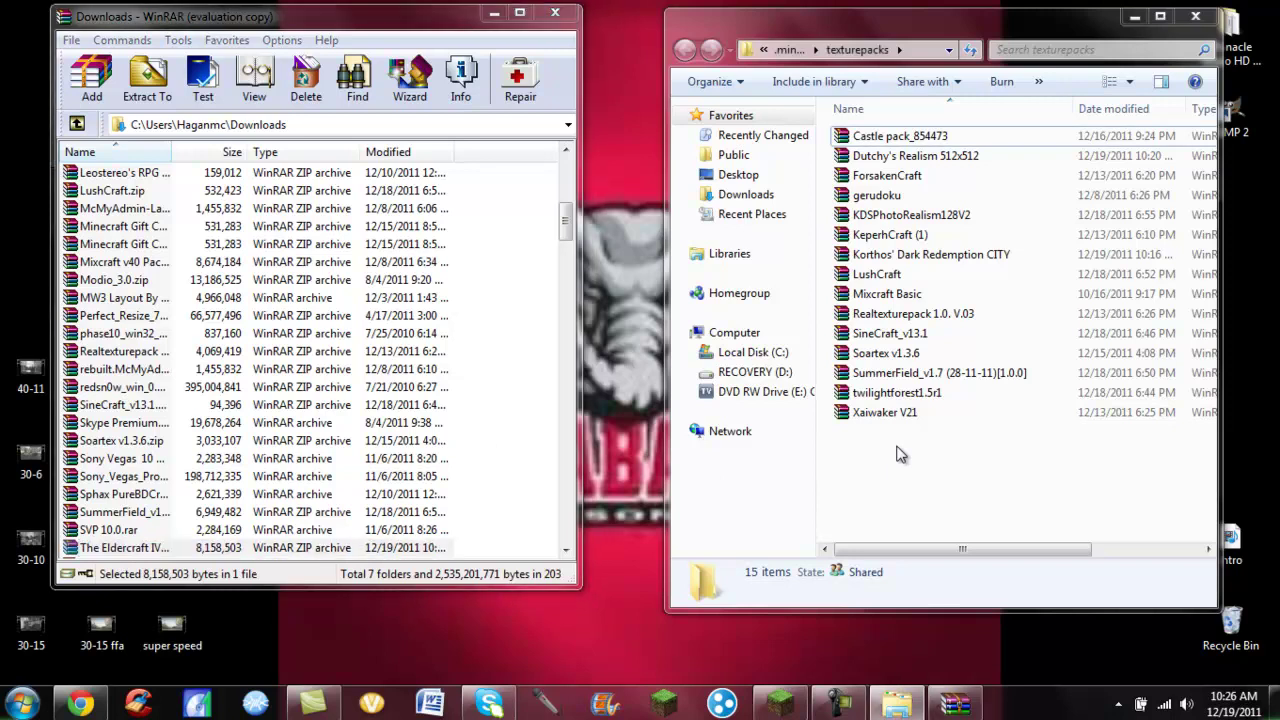
pyautogui.hotkey('ctrl', 'v')
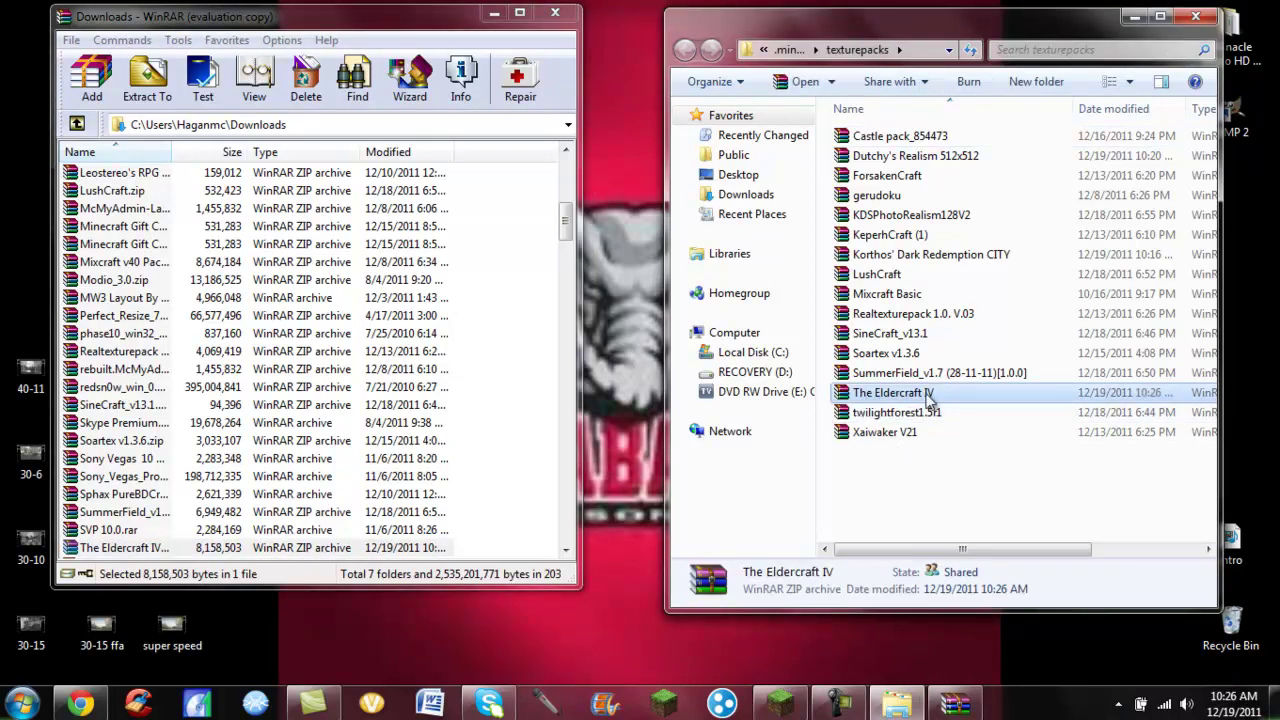
pyautogui.click(564, 15)
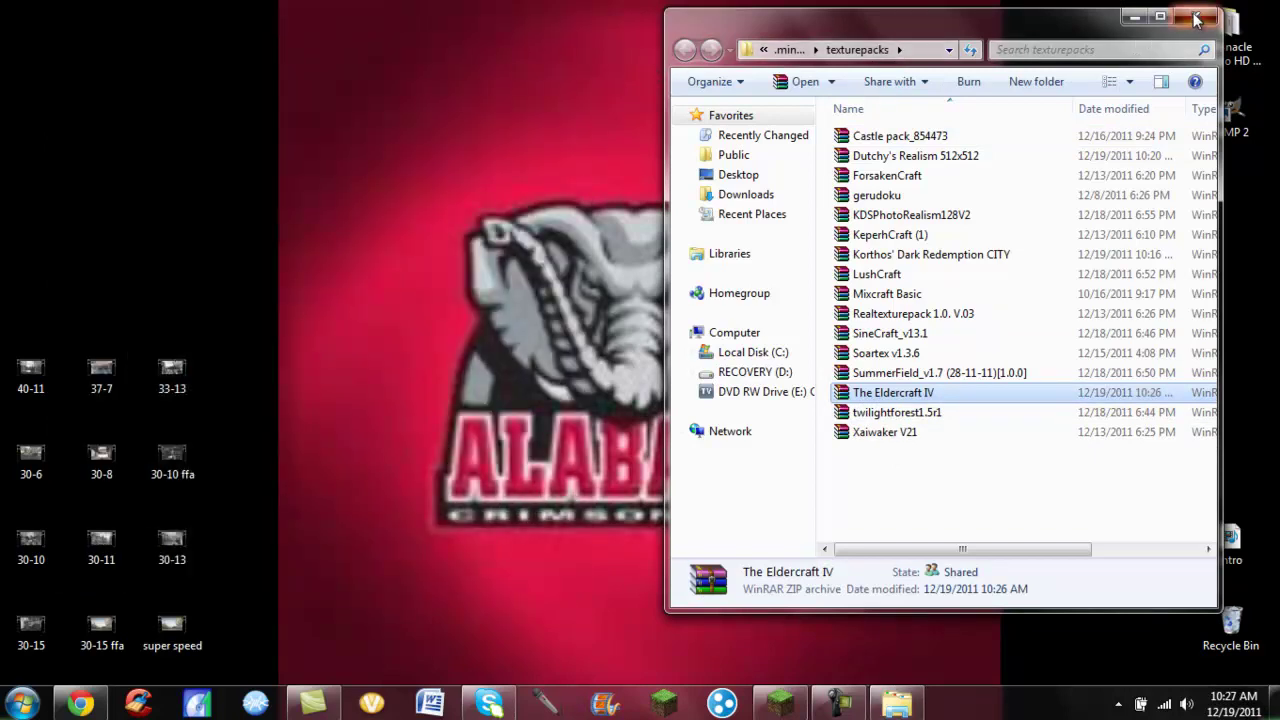
pyautogui.click(1197, 18)
# Switch back to Minecraft, select The Eldercraft IV.zip as the texture pack, and return to the title screen.
pyautogui.click(782, 704)
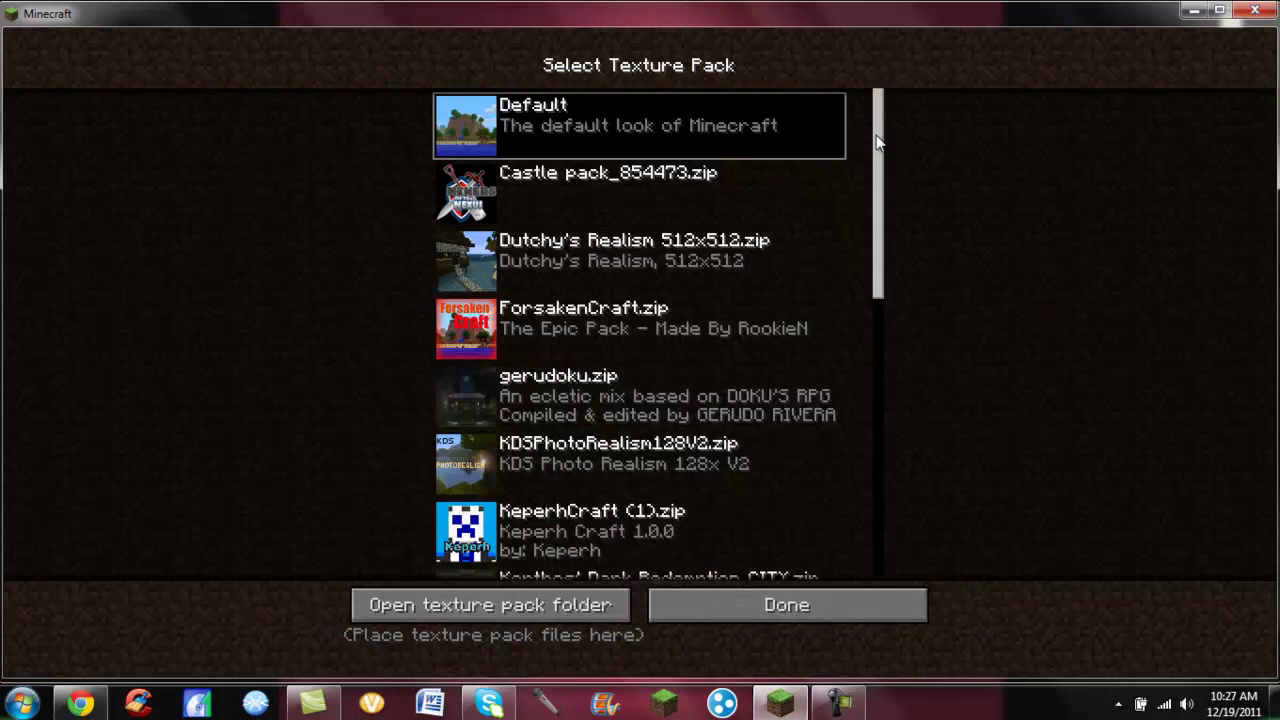
pyautogui.moveTo(880, 142); pyautogui.dragTo(895, 427)
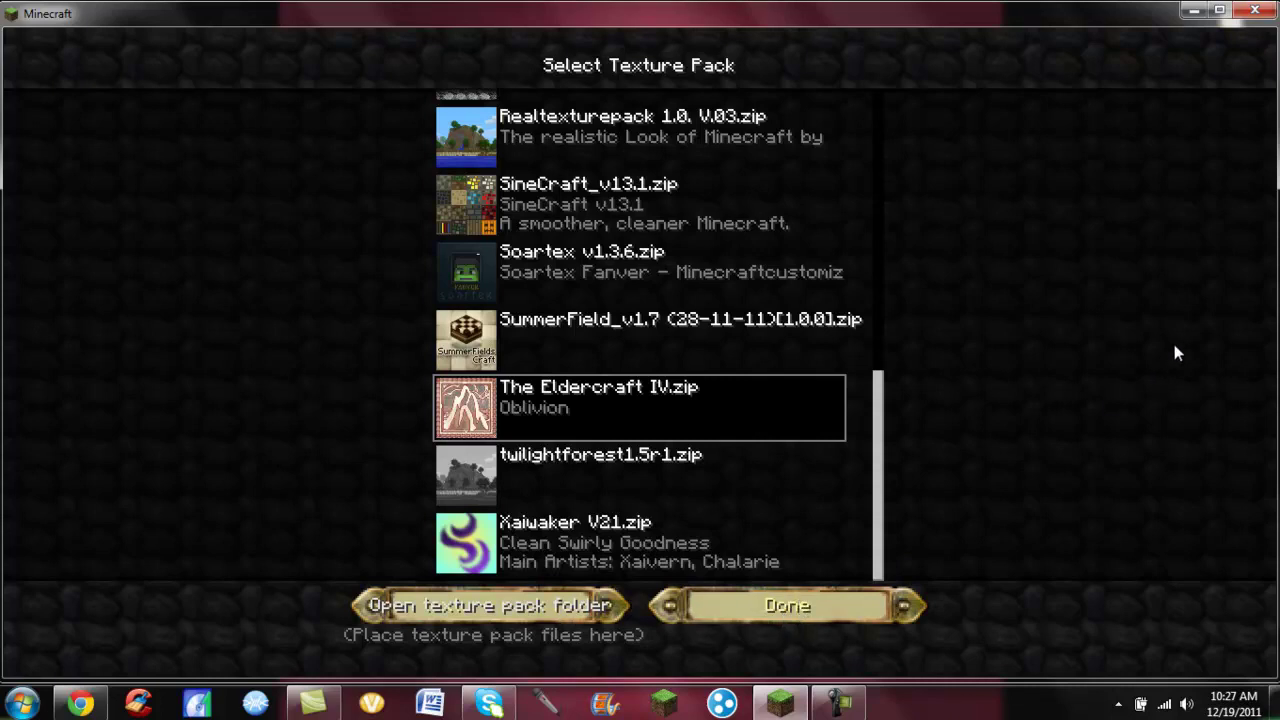
pyautogui.click(762, 608)
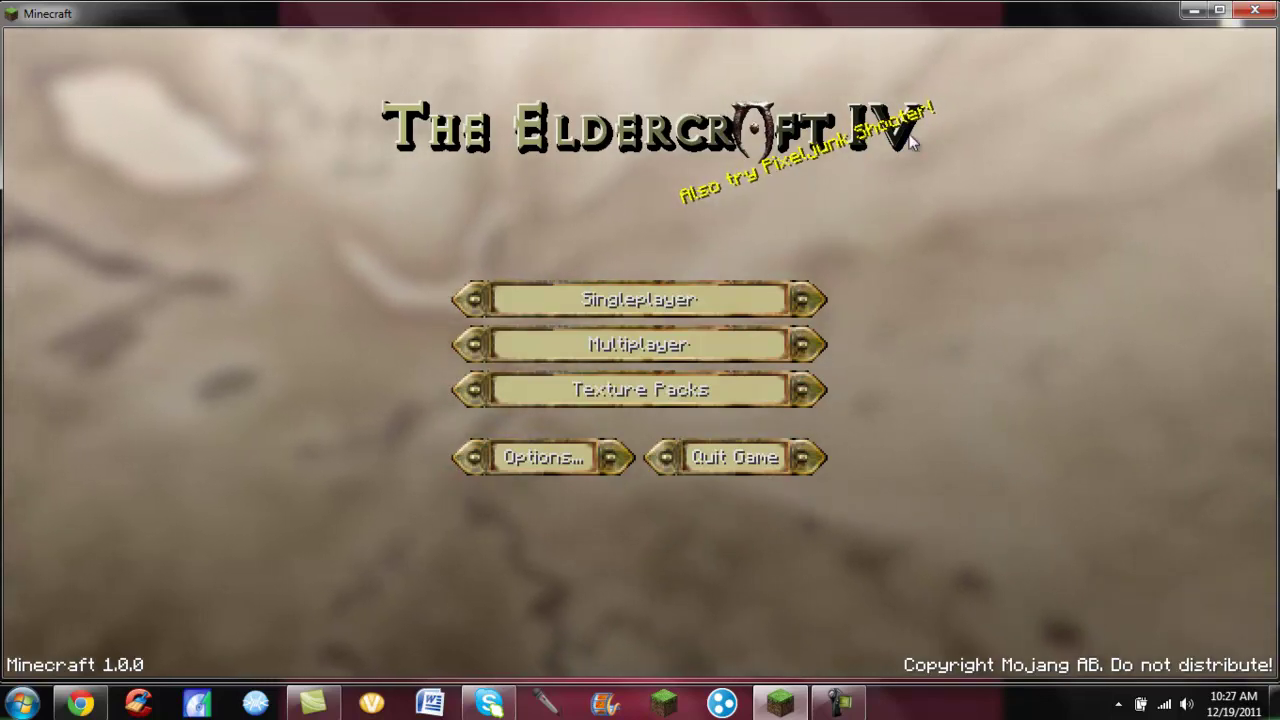
# Load the singleplayer Survival Mode world named ":)" and walk forward to view the new textures.
pyautogui.click(633, 301)
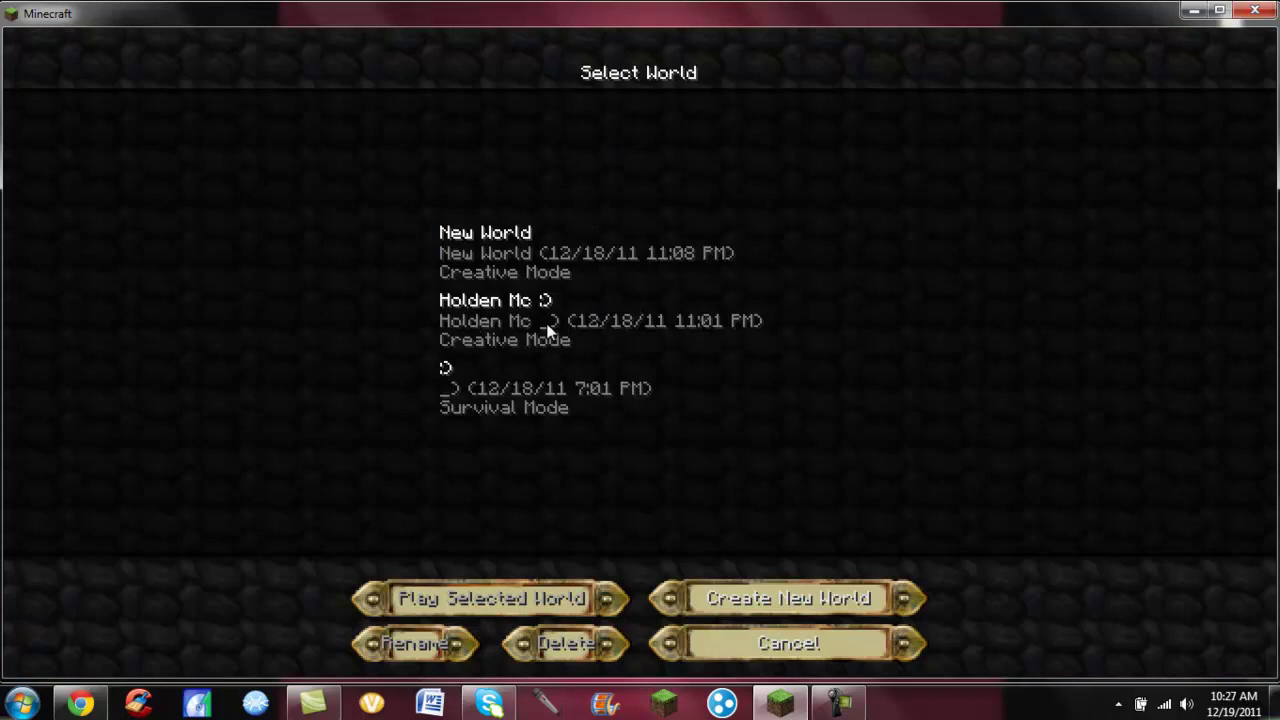
pyautogui.click(493, 398)
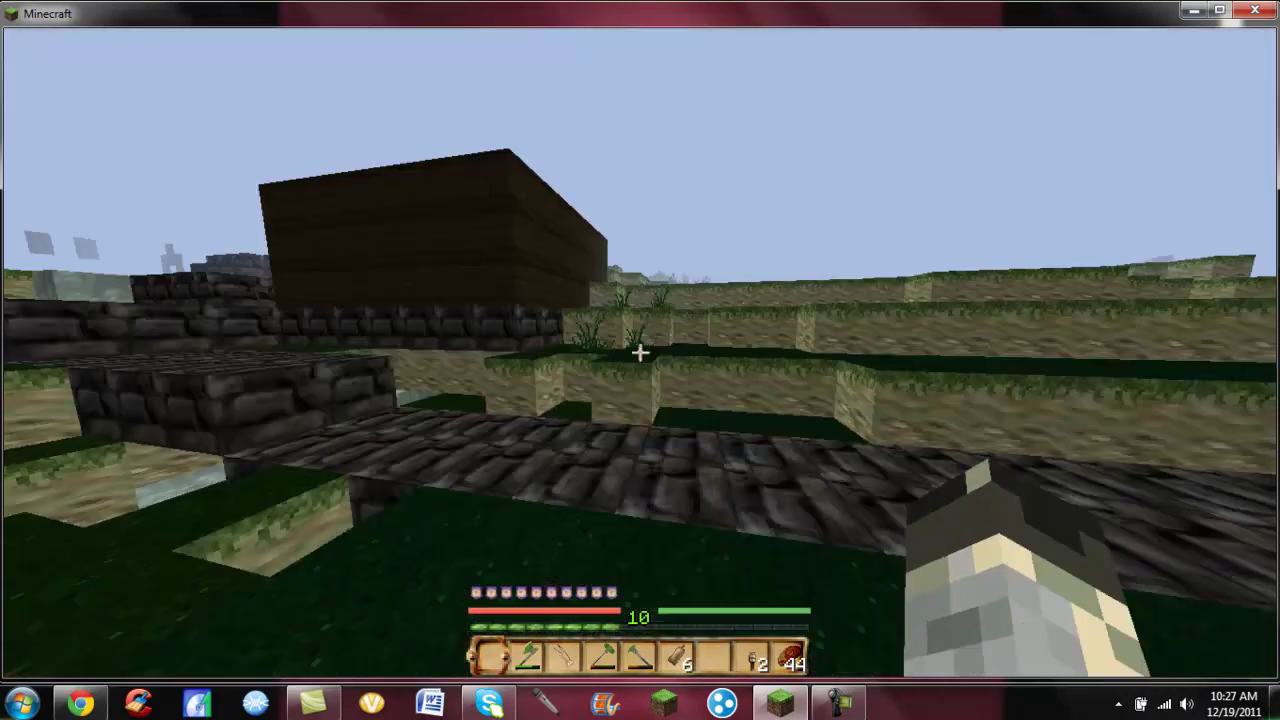
pyautogui.press('w')
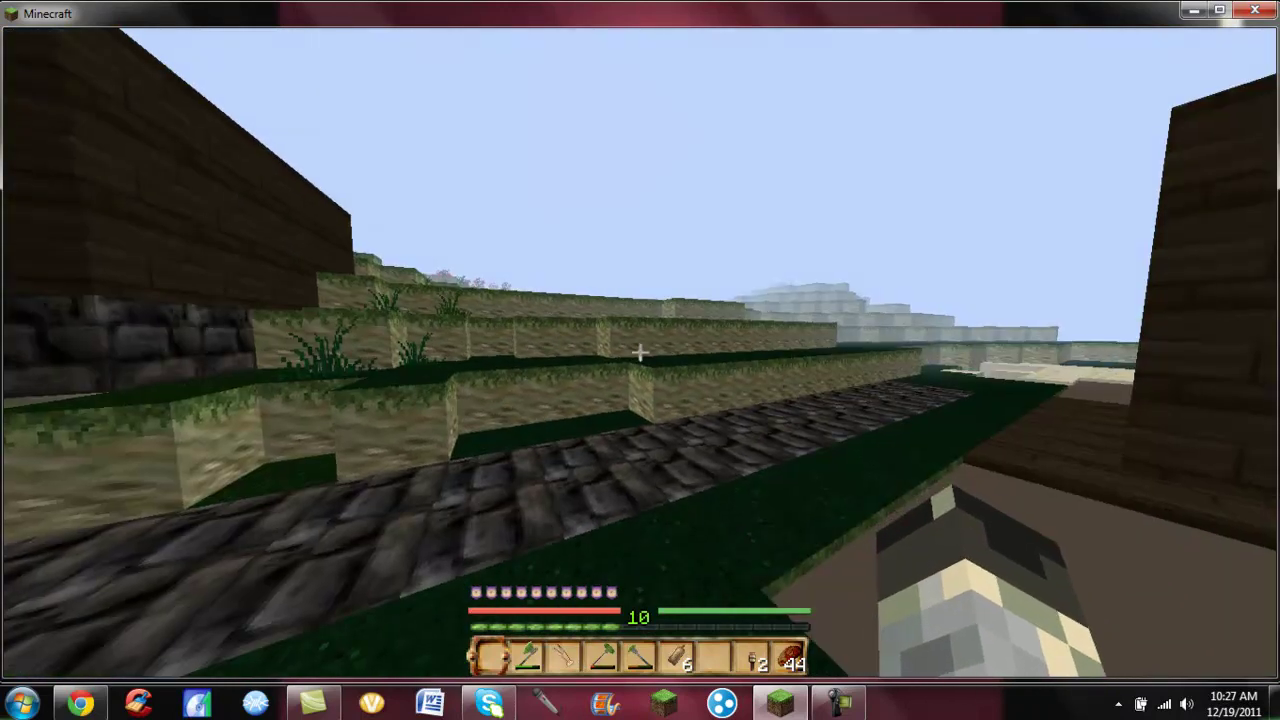
# Check the video settings in the game's options, and return to the world without changing anything.
pyautogui.press('Escape')
pyautogui.click(631, 364)
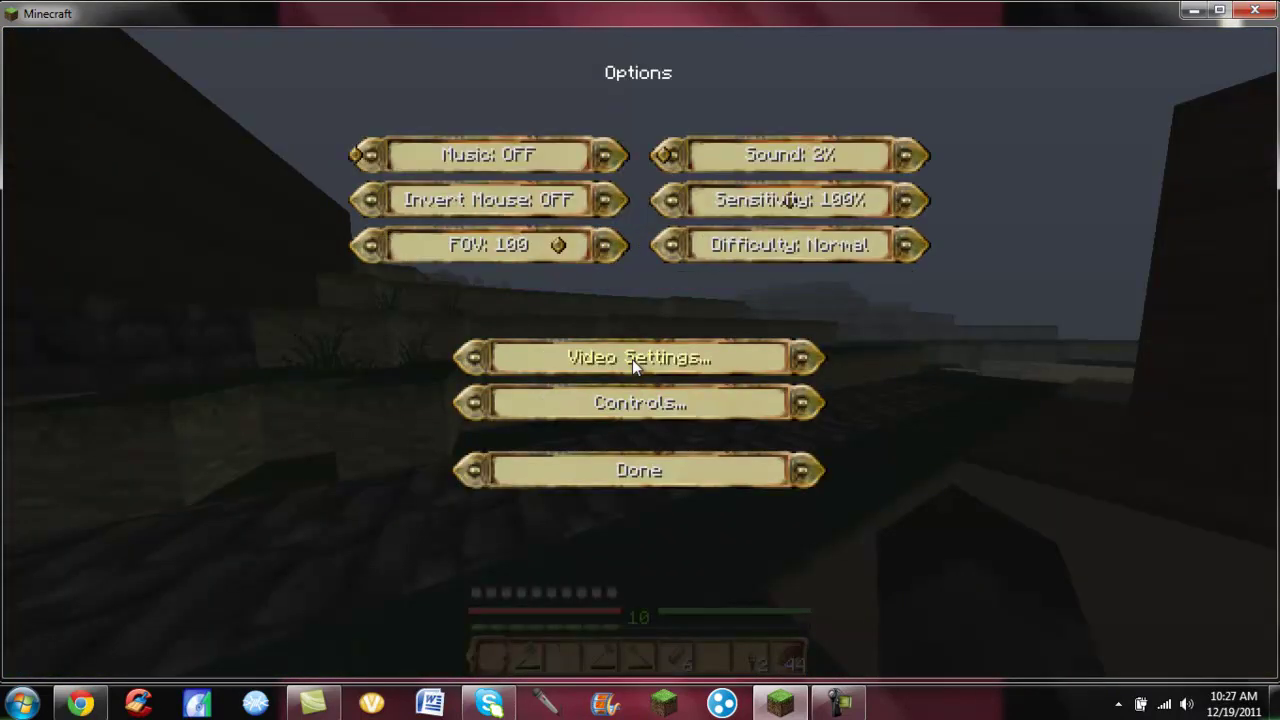
pyautogui.click(632, 359)
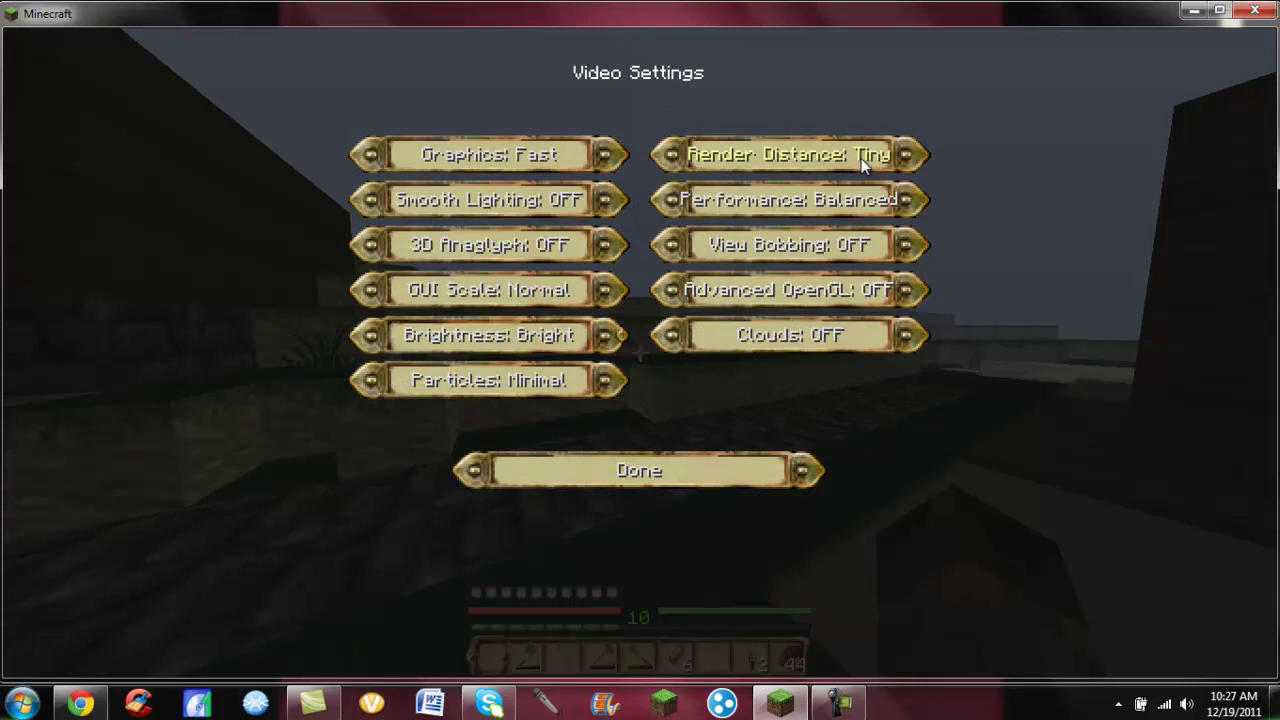
pyautogui.click(585, 467)
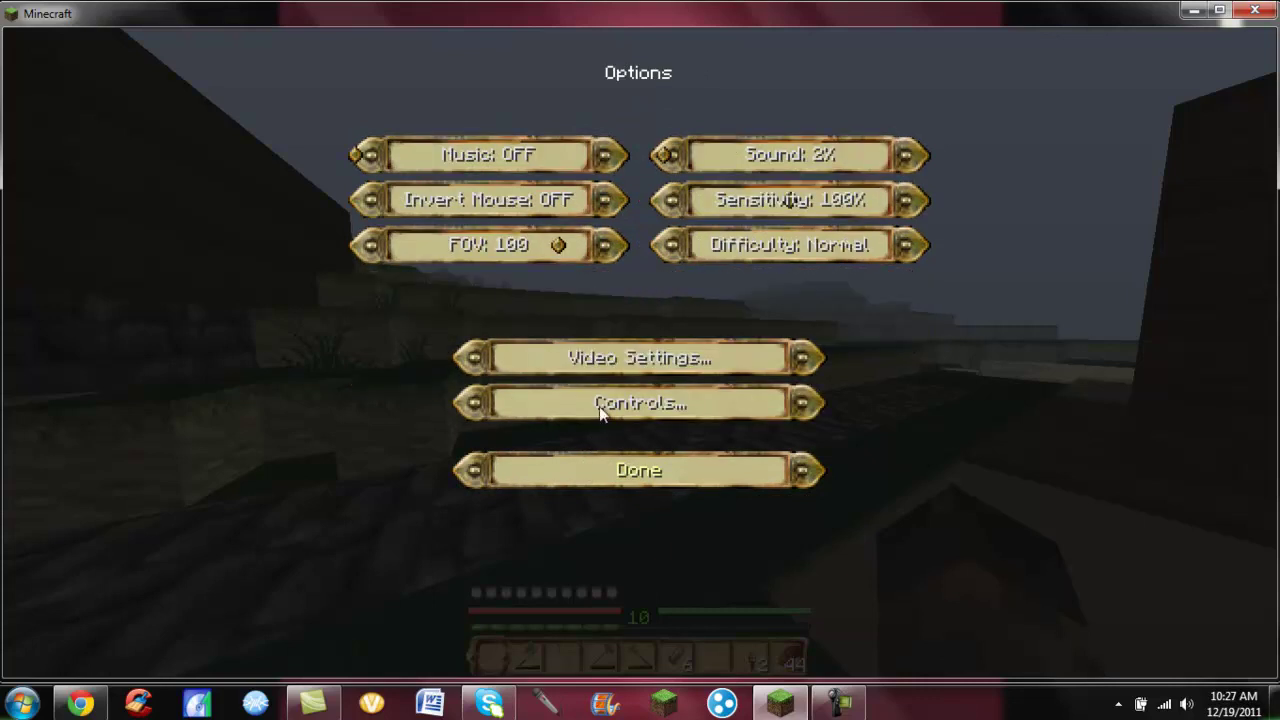
pyautogui.click(603, 468)
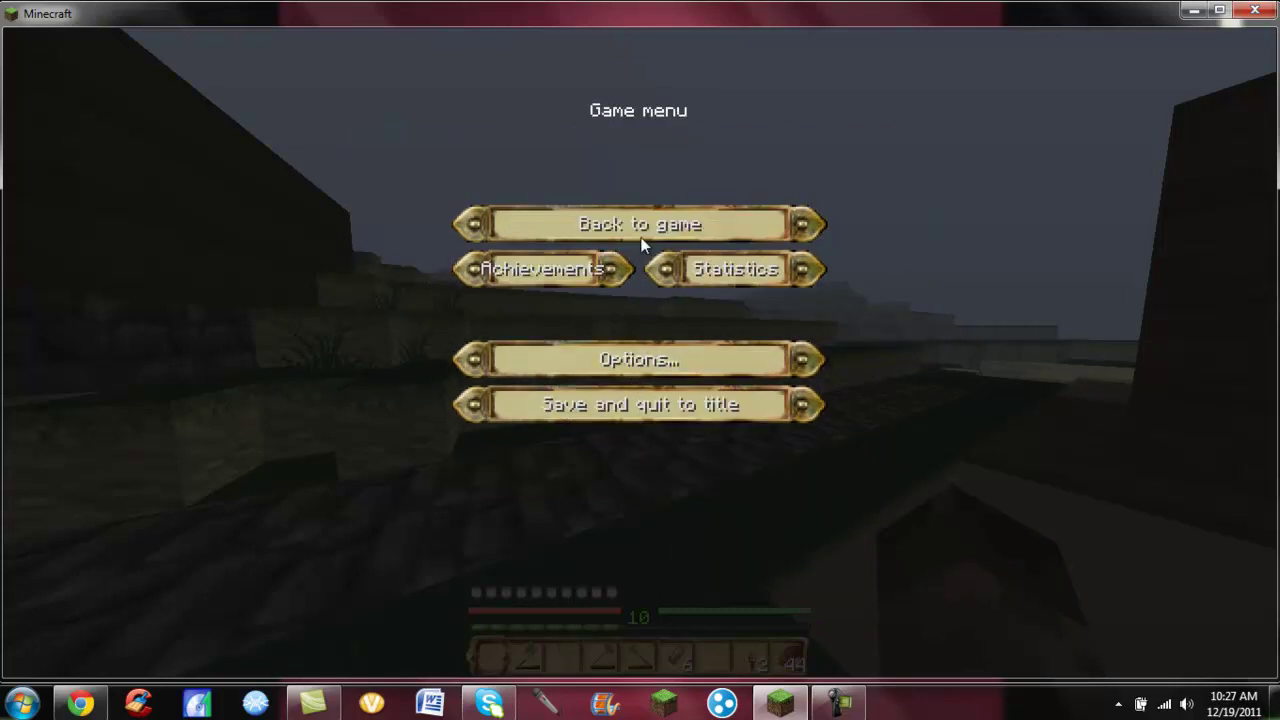
pyautogui.press('Escape')
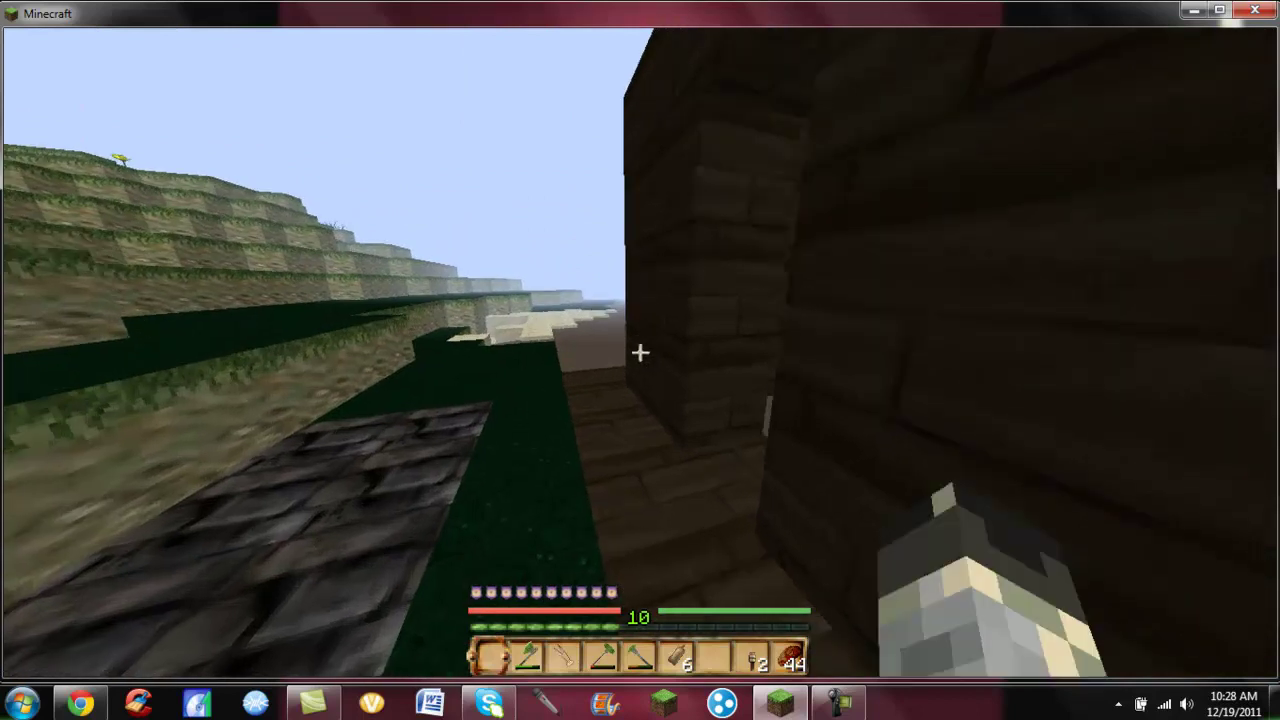
# Walk around the dark wooden structure beside the cobblestone path to view its textures, and return to the path.
pyautogui.press('a')
pyautogui.press('a')
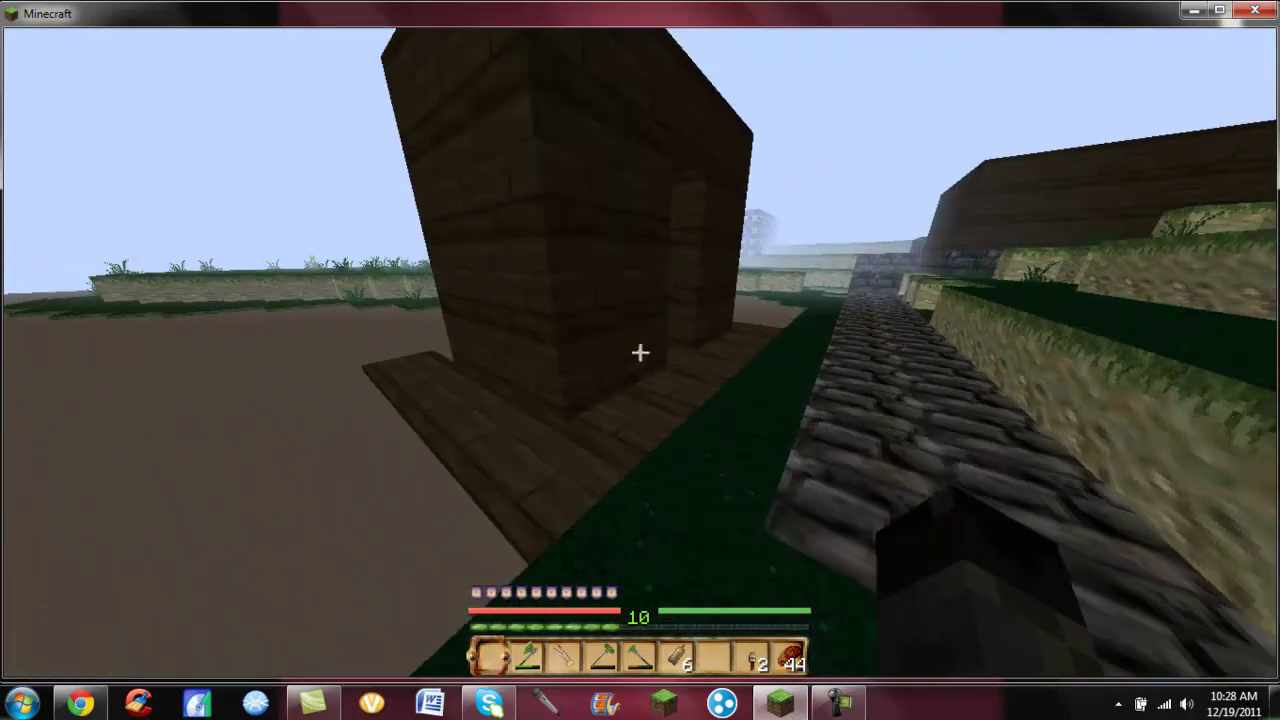
pyautogui.press('w')
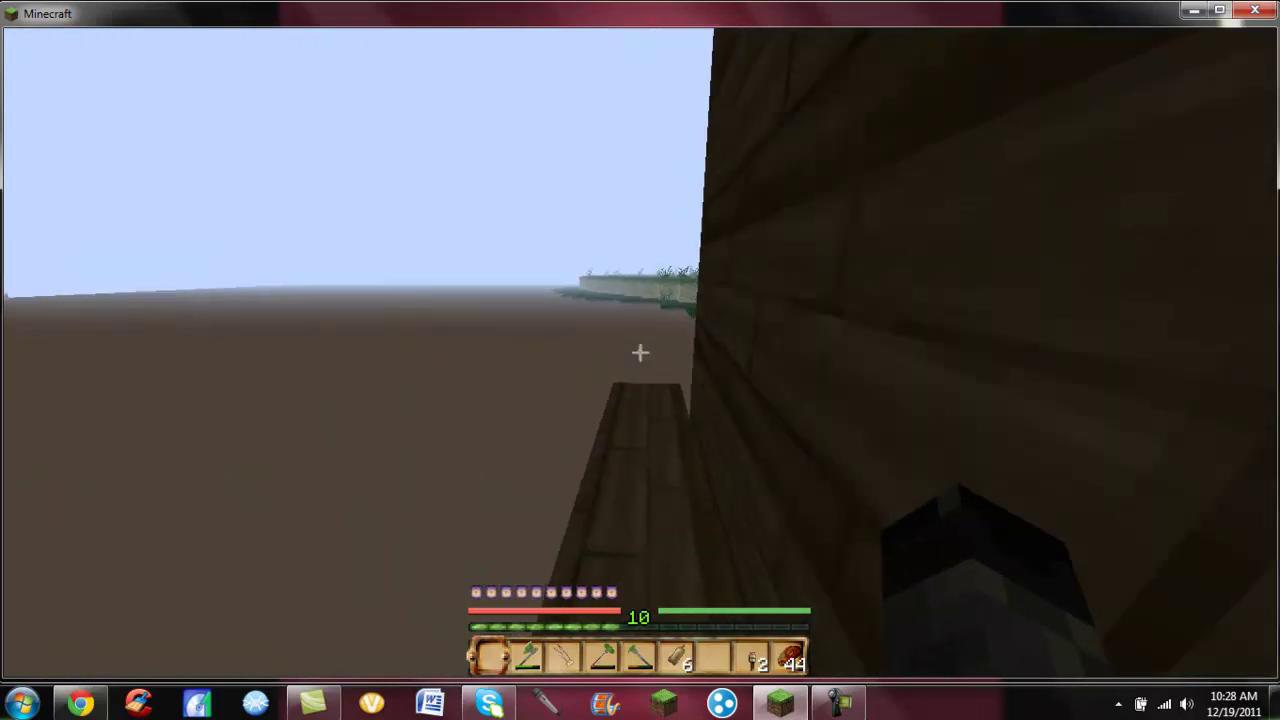
pyautogui.press('w')
pyautogui.press('a')
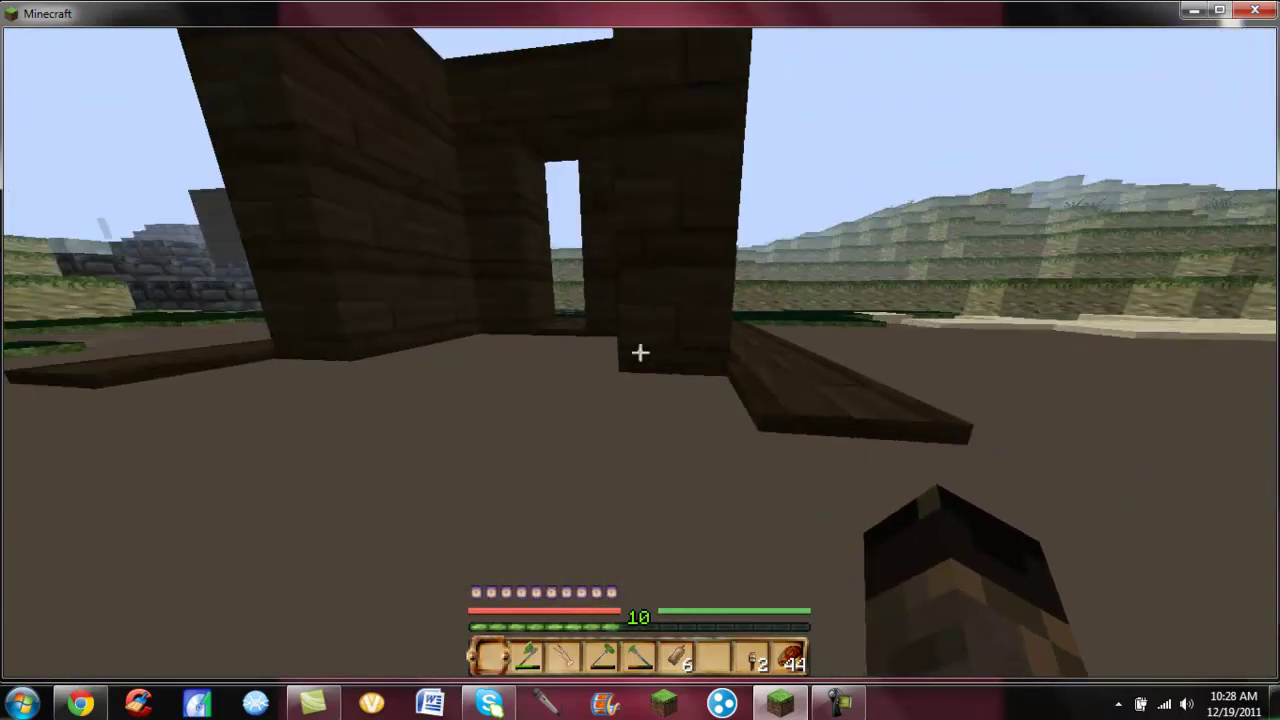
pyautogui.press('w')
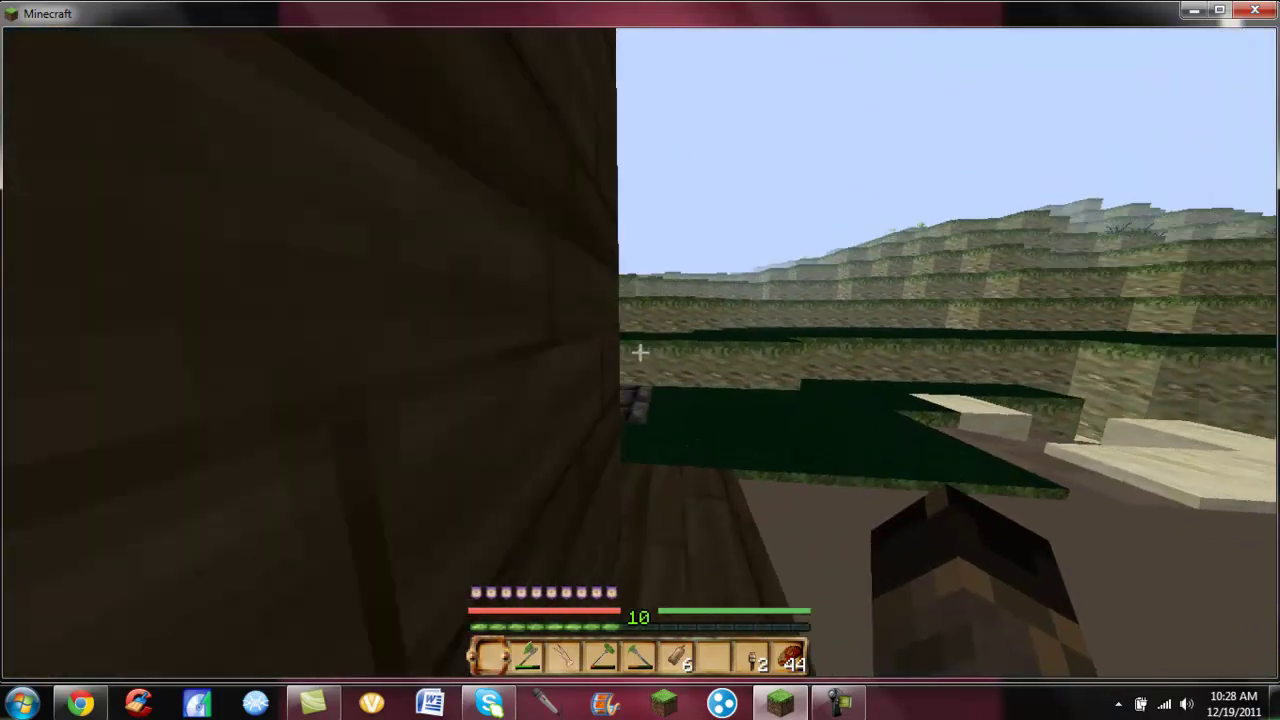
pyautogui.press('w')
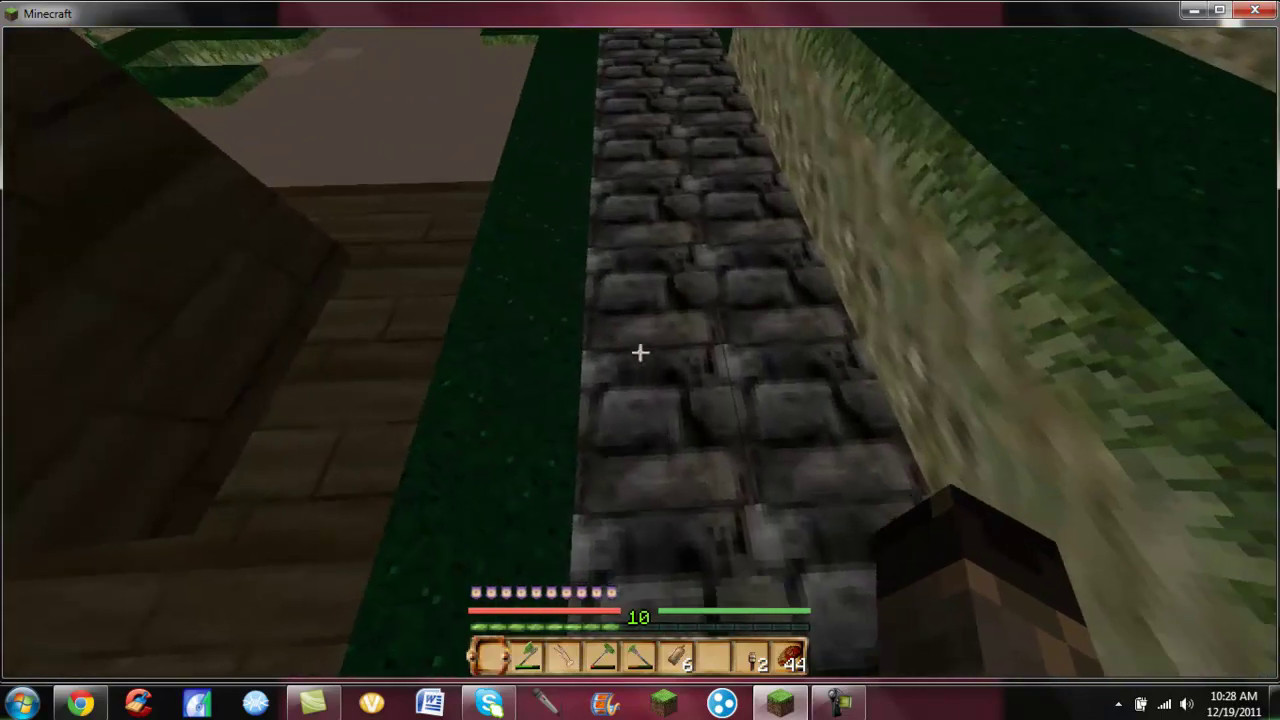
# Follow the cobblestone path past the large wooden building, and cross the grass to the purple-and-flame checkered building.
pyautogui.press('w')
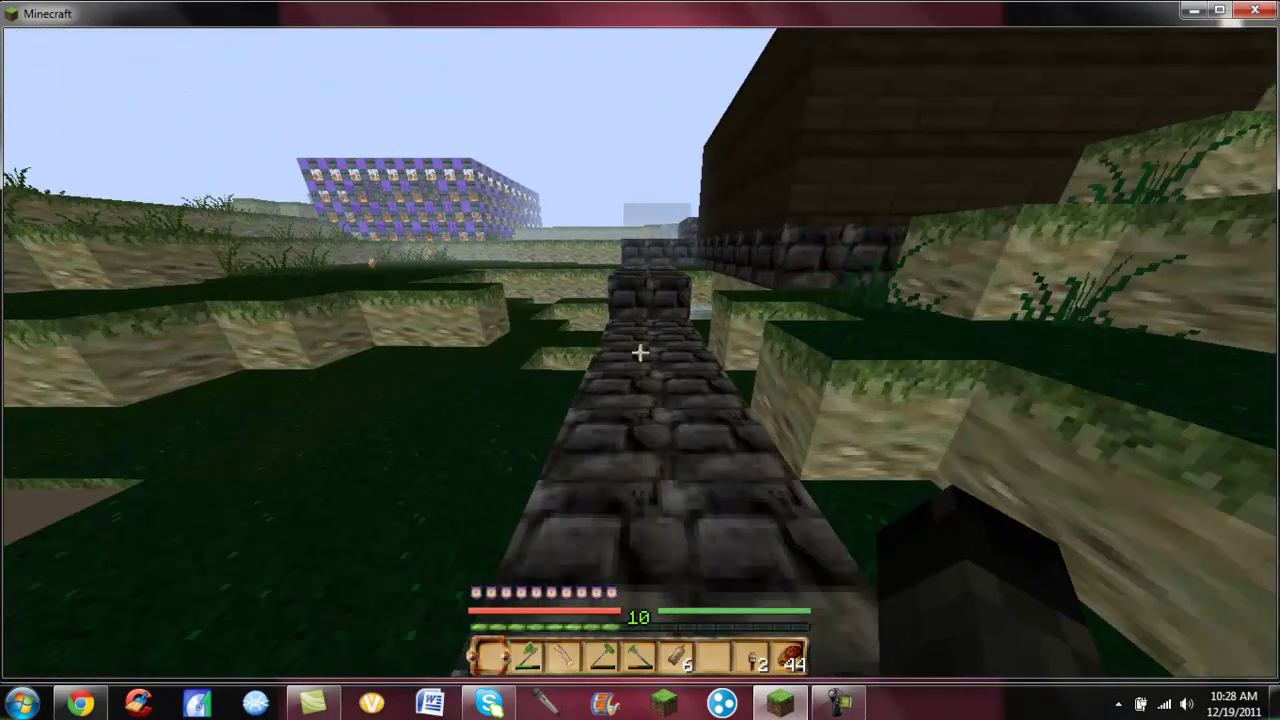
pyautogui.press('w')
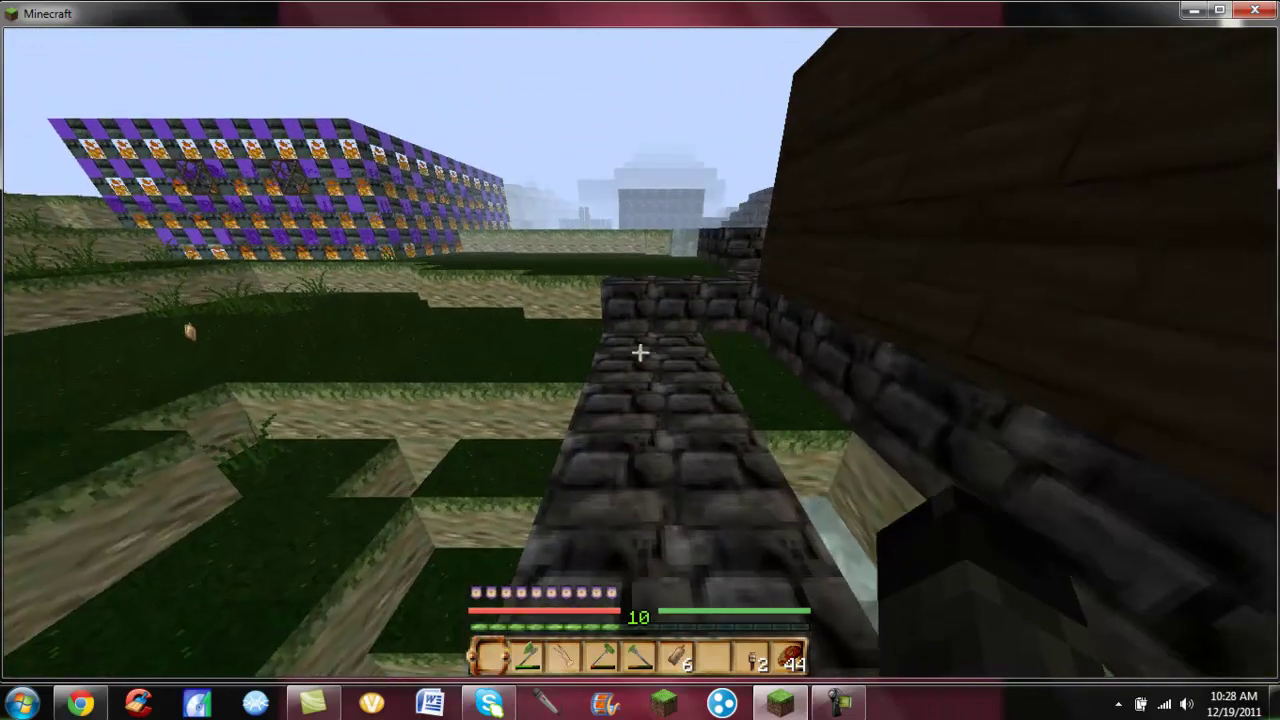
pyautogui.press('w')
pyautogui.press('space')
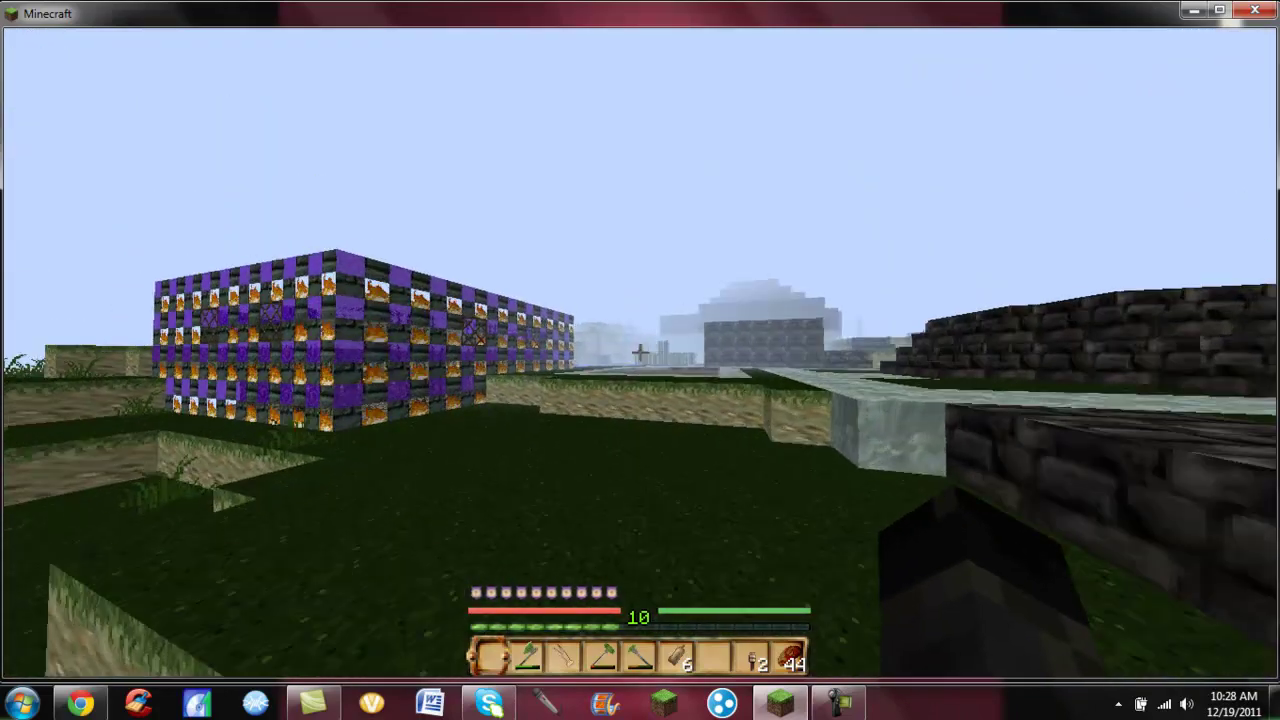
pyautogui.press('w')
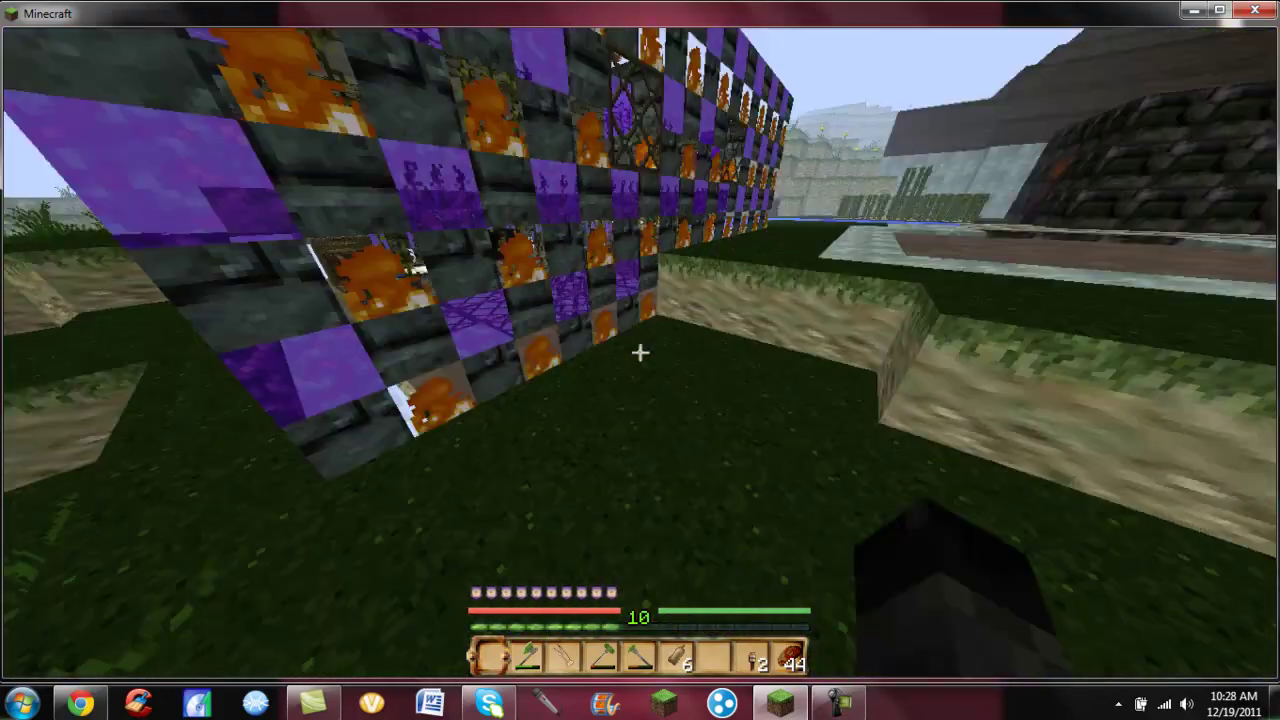
# Walk along the checkered building, enter the pool beyond it, and climb out near the mossy cobblestone building.
pyautogui.press('w')
pyautogui.press('w')
pyautogui.press('space')
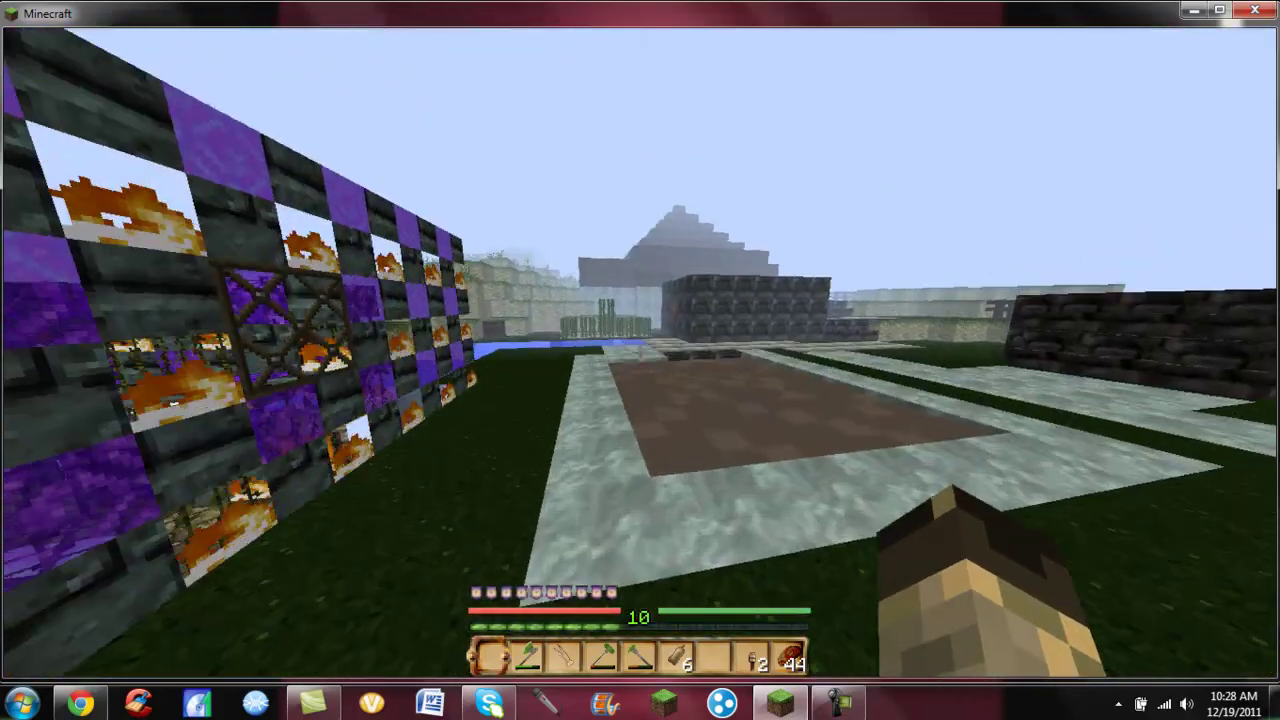
pyautogui.press('w')
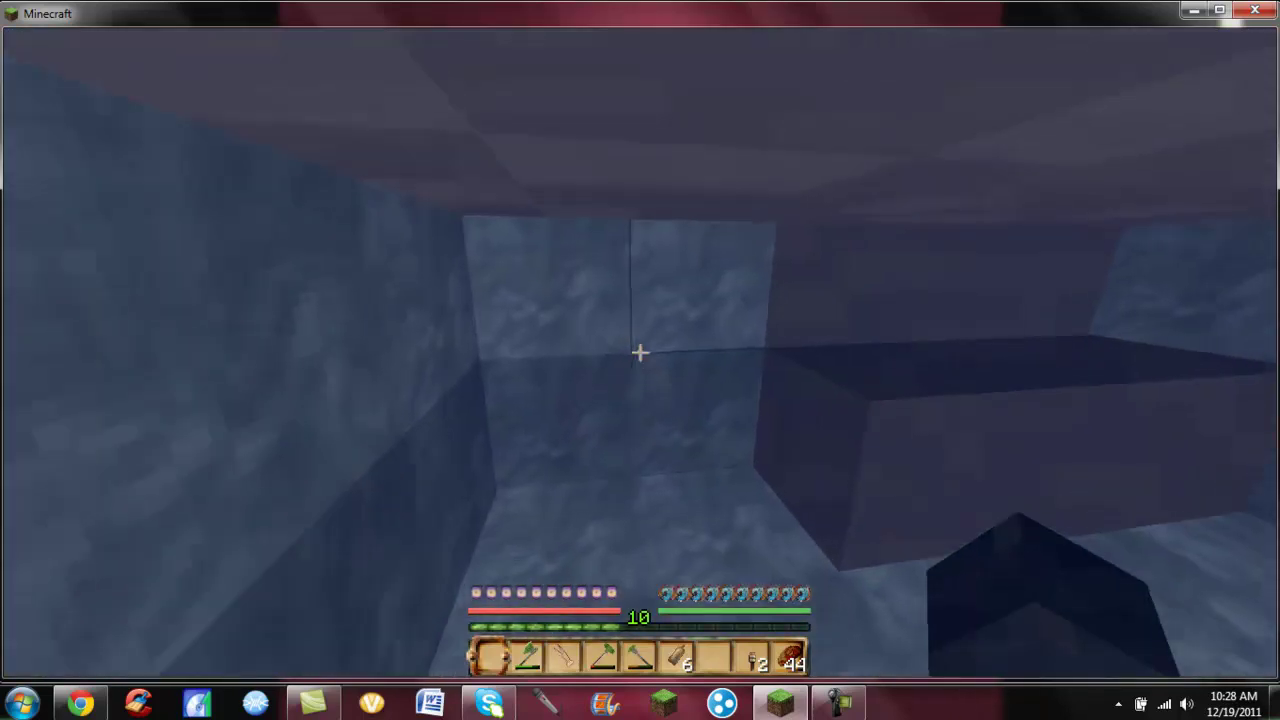
pyautogui.press('space')
pyautogui.press('w')
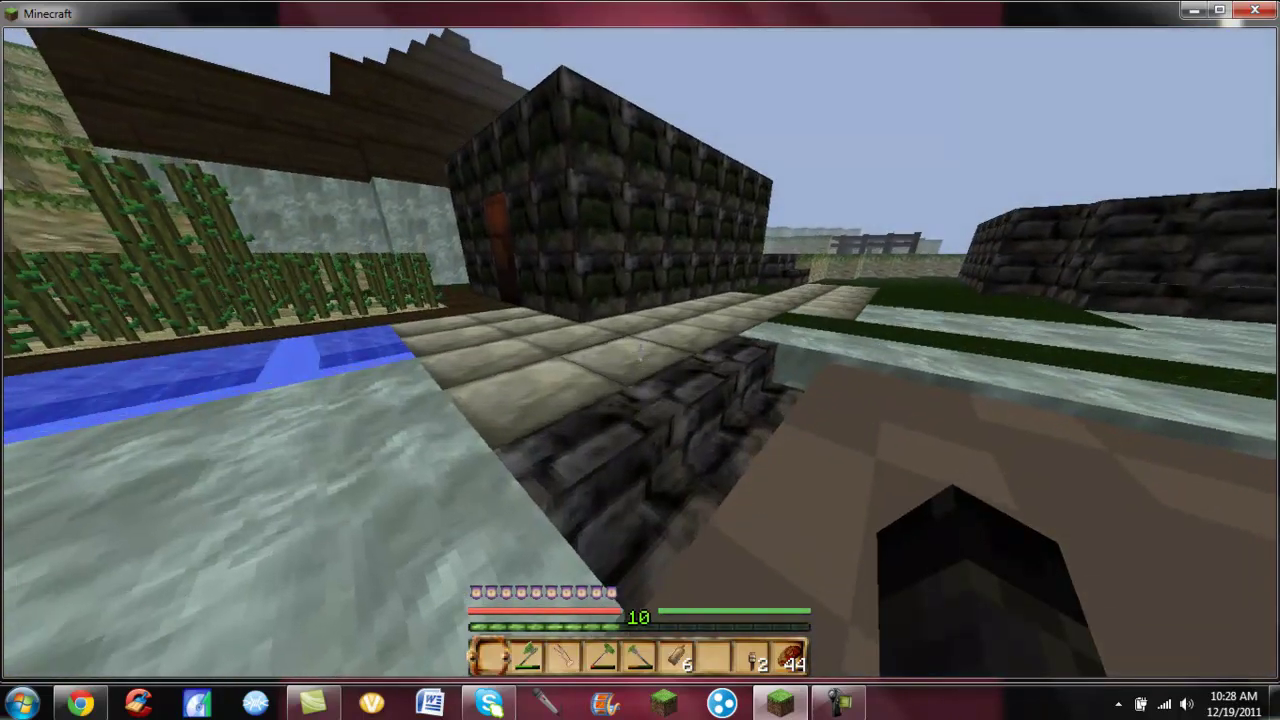
# Walk along the water channel to view its textures, and approach the sugar cane farm beside it.
pyautogui.press('w')
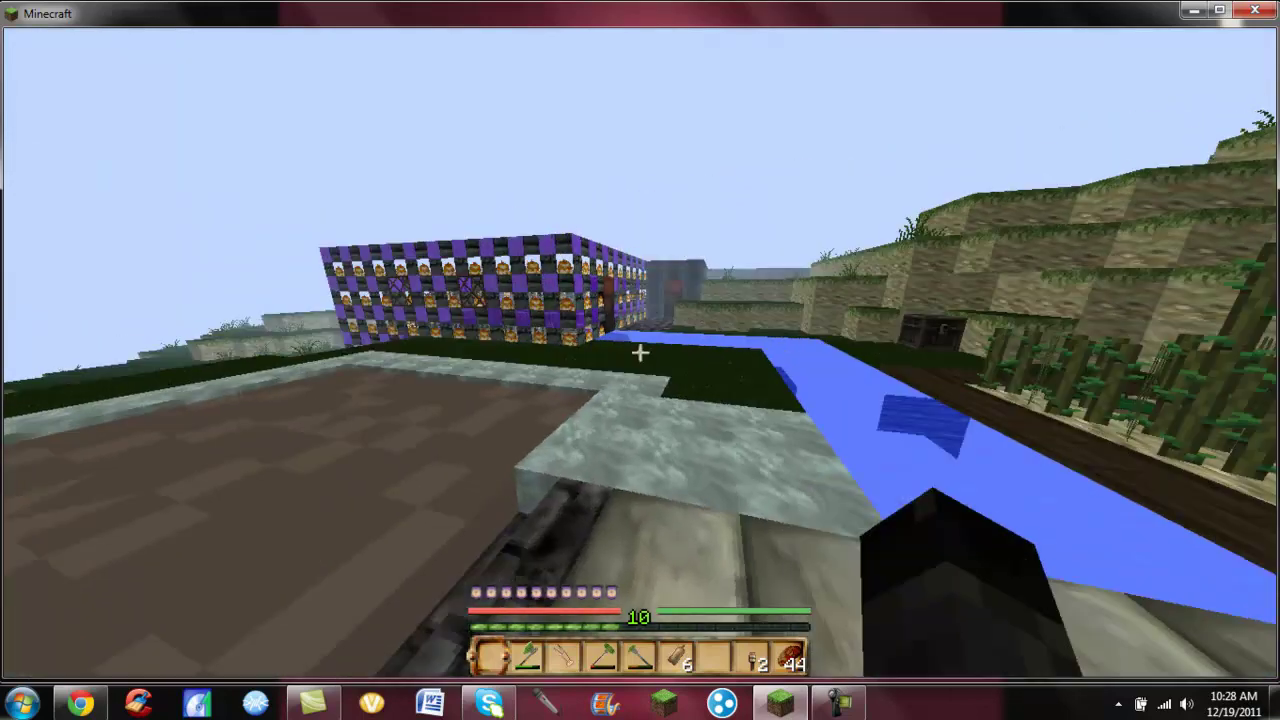
pyautogui.press('w')
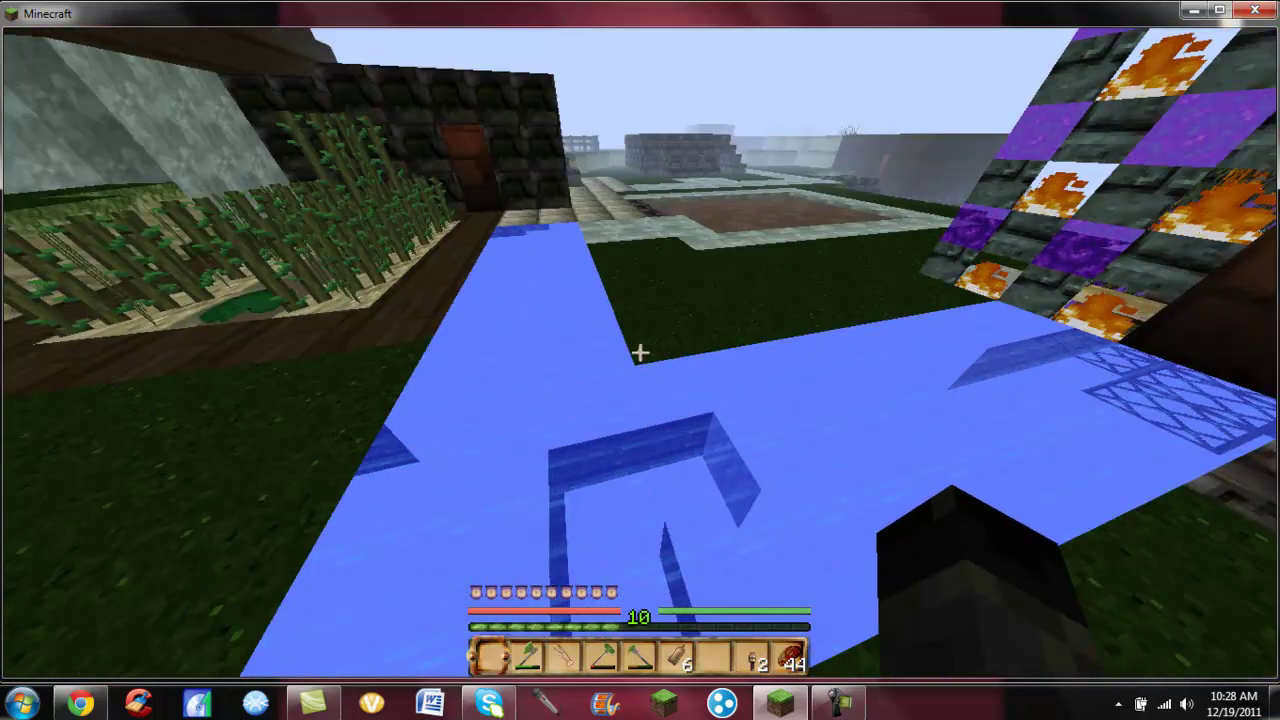
pyautogui.press('w')
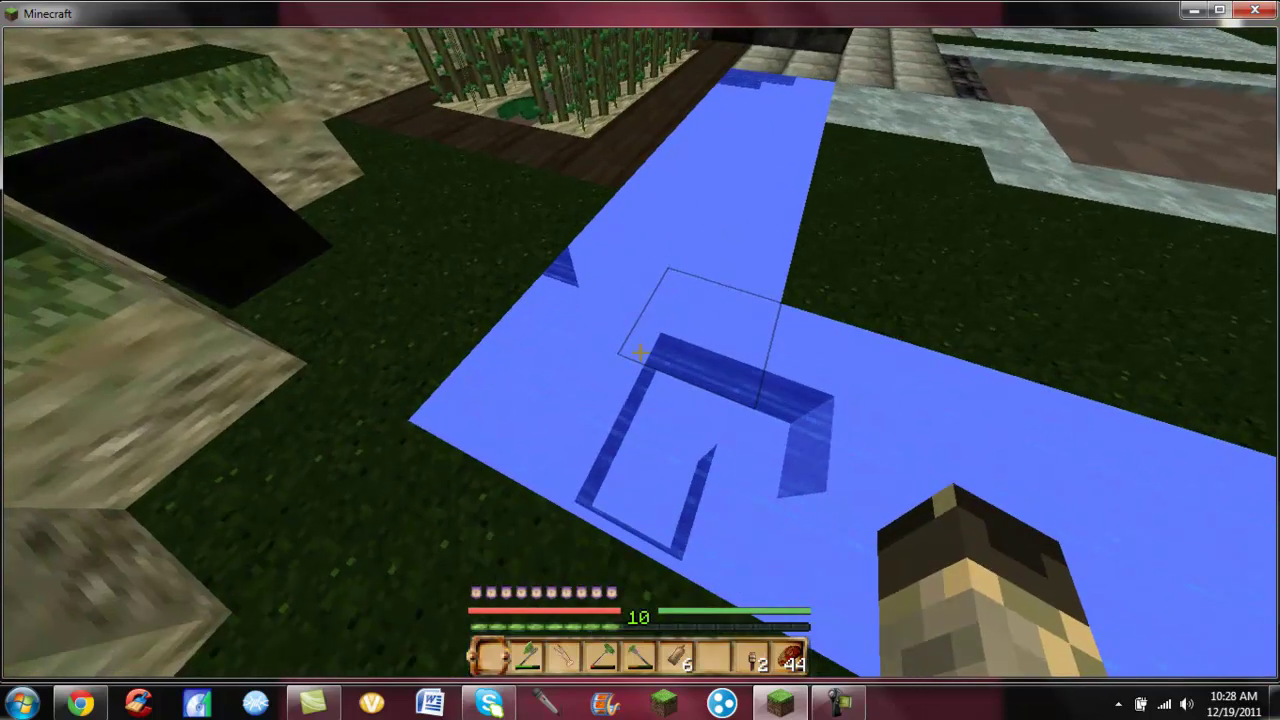
pyautogui.press('w')
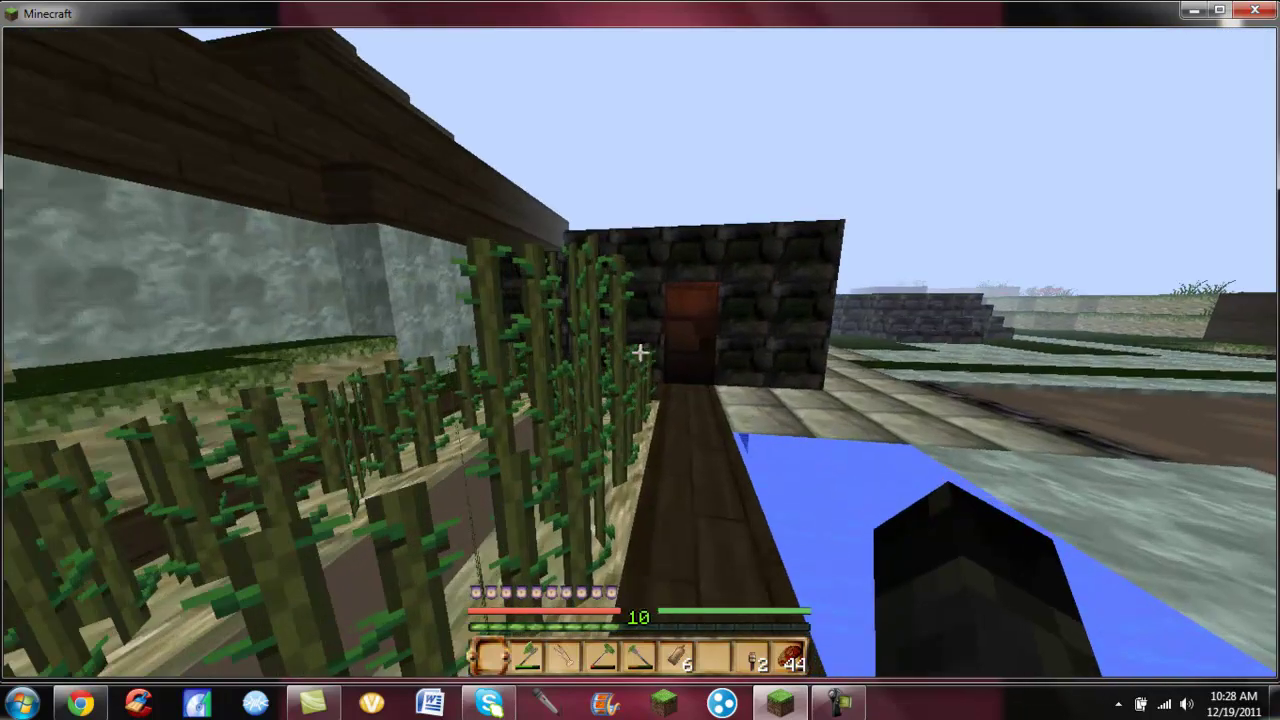
# Harvest the tall sugar cane near the mossy building's door, and replant one piece on the bare sand.
pyautogui.click(640, 352)
pyautogui.press('w')
pyautogui.click(640, 352)
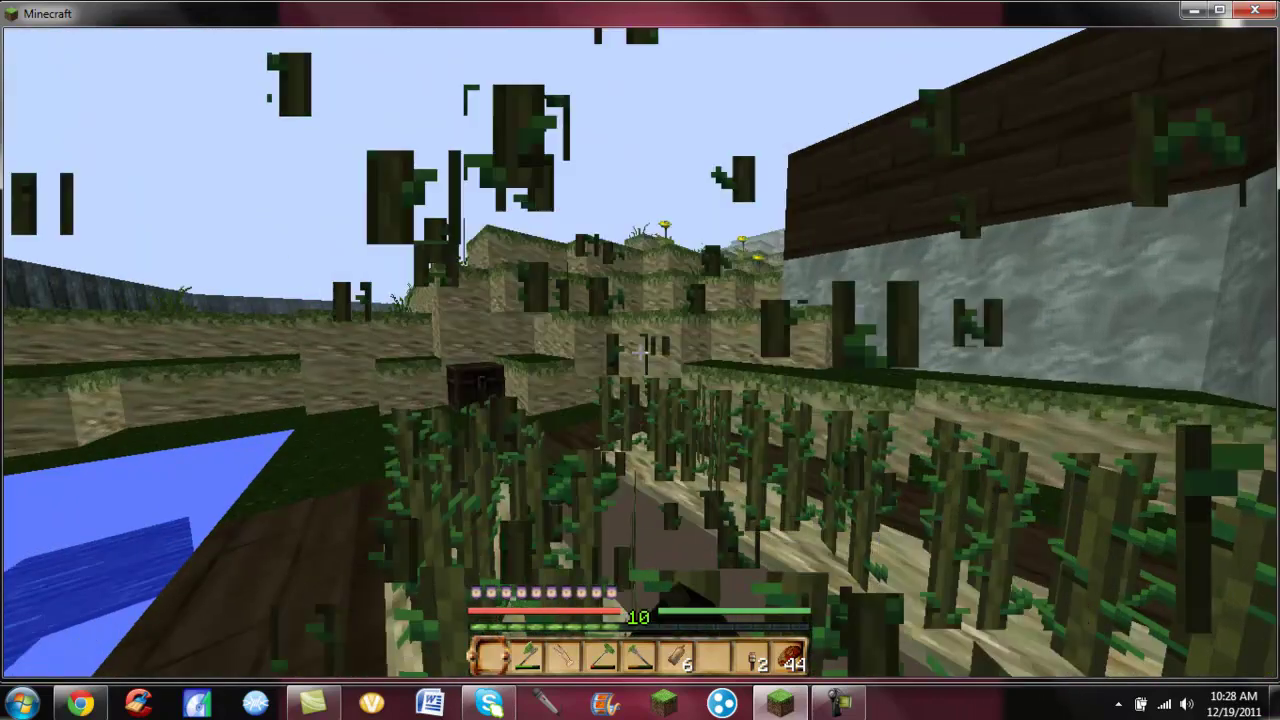
pyautogui.press('w')
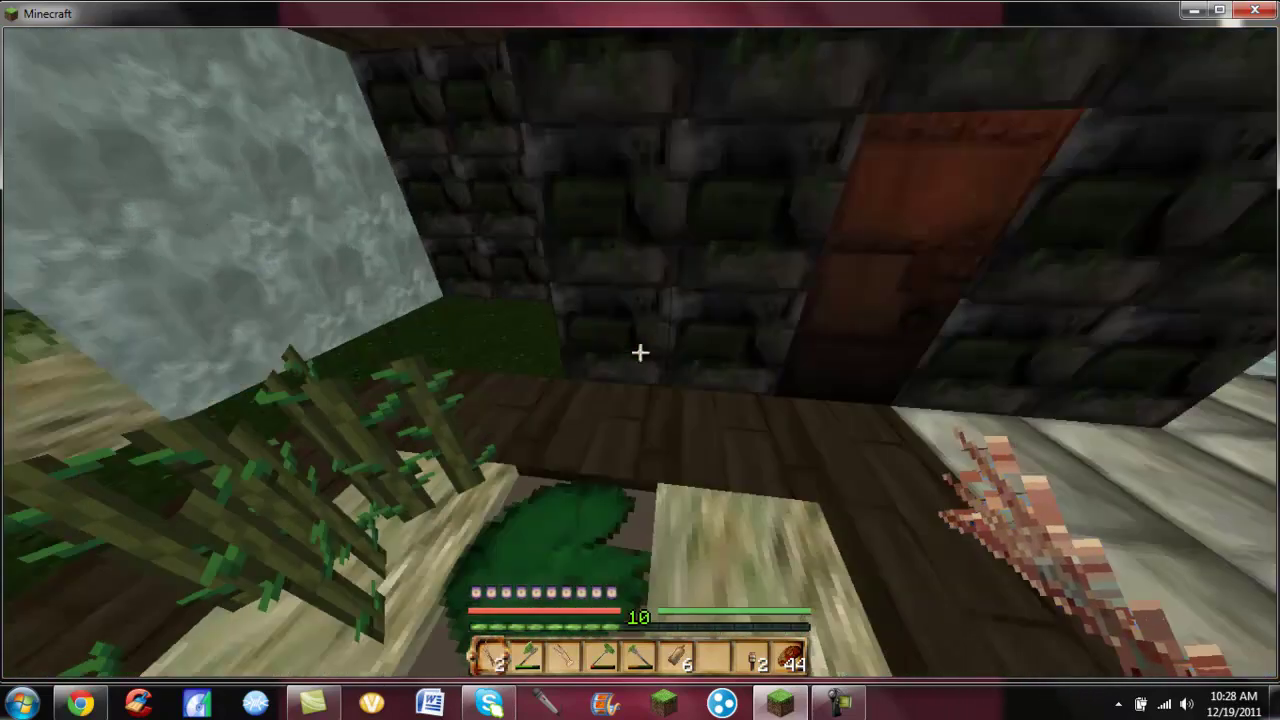
pyautogui.press('w')
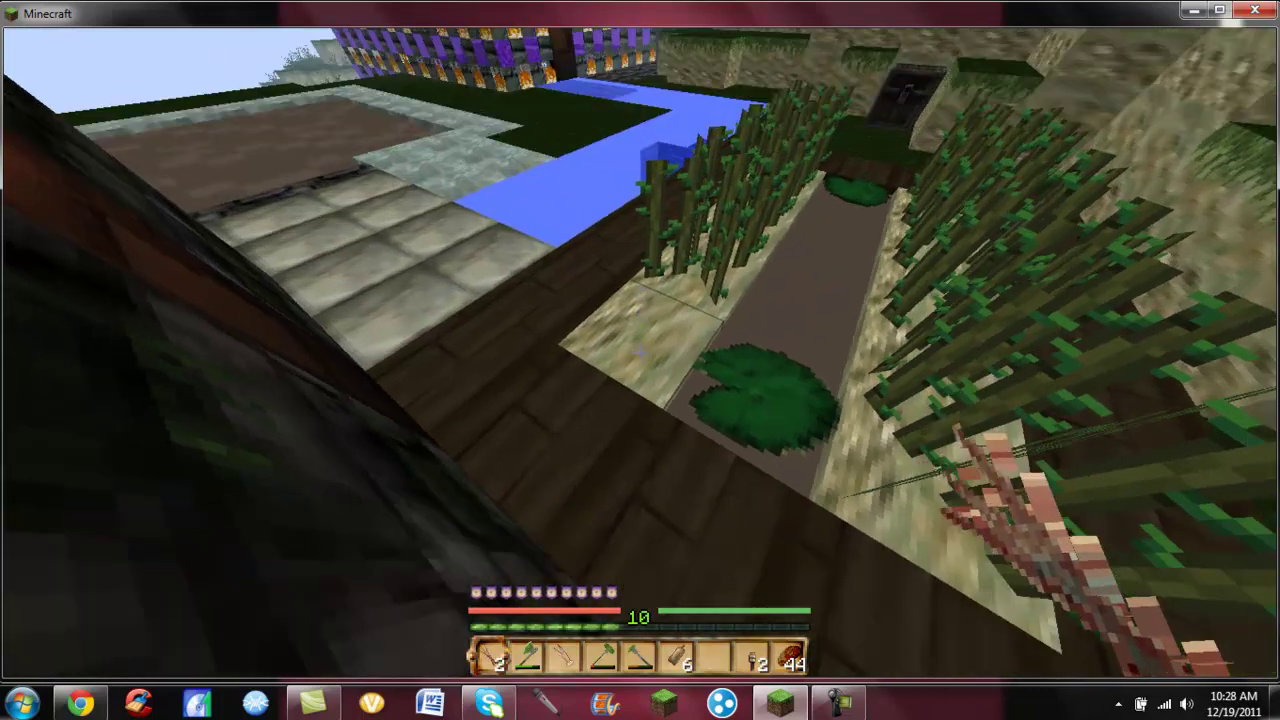
pyautogui.rightClick(640, 352)
pyautogui.press('w')
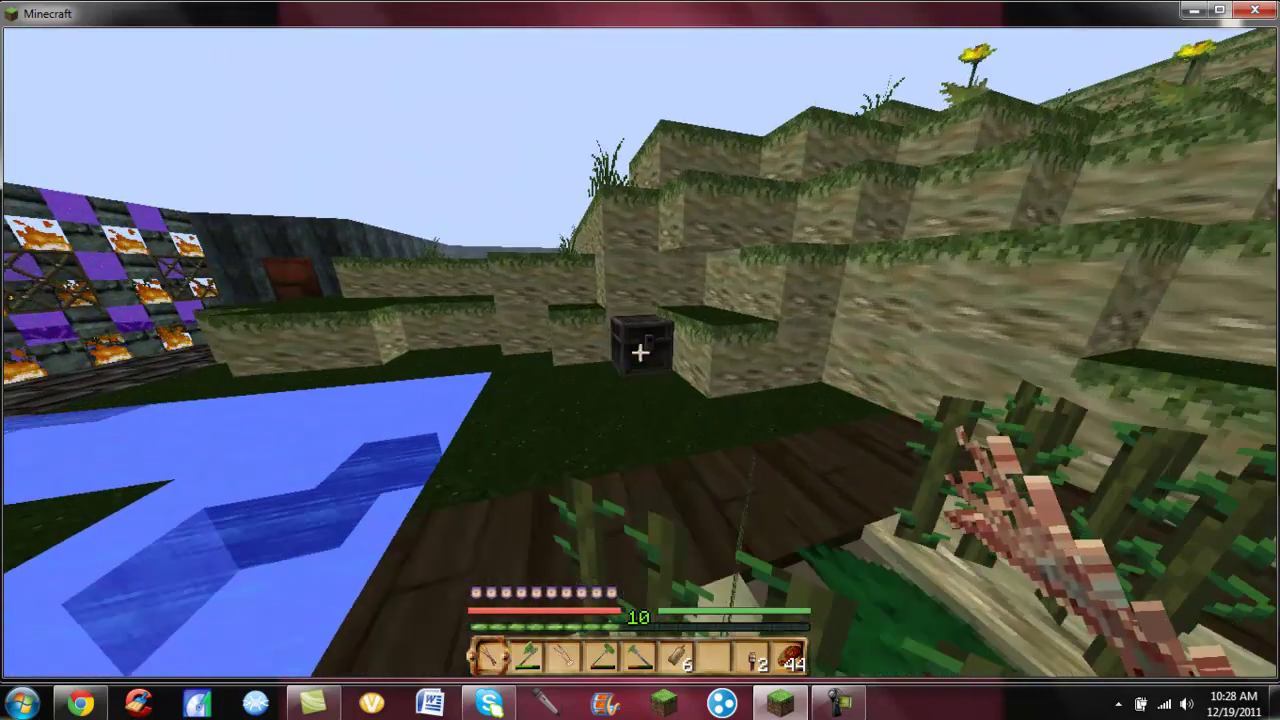
# In the chest by the sugar cane farm, merge the hotbar's stack of 6 into the matching stack and store the remaining sugar cane.
pyautogui.rightClick(640, 352)
pyautogui.rightClick(640, 357)
pyautogui.click(514, 370)
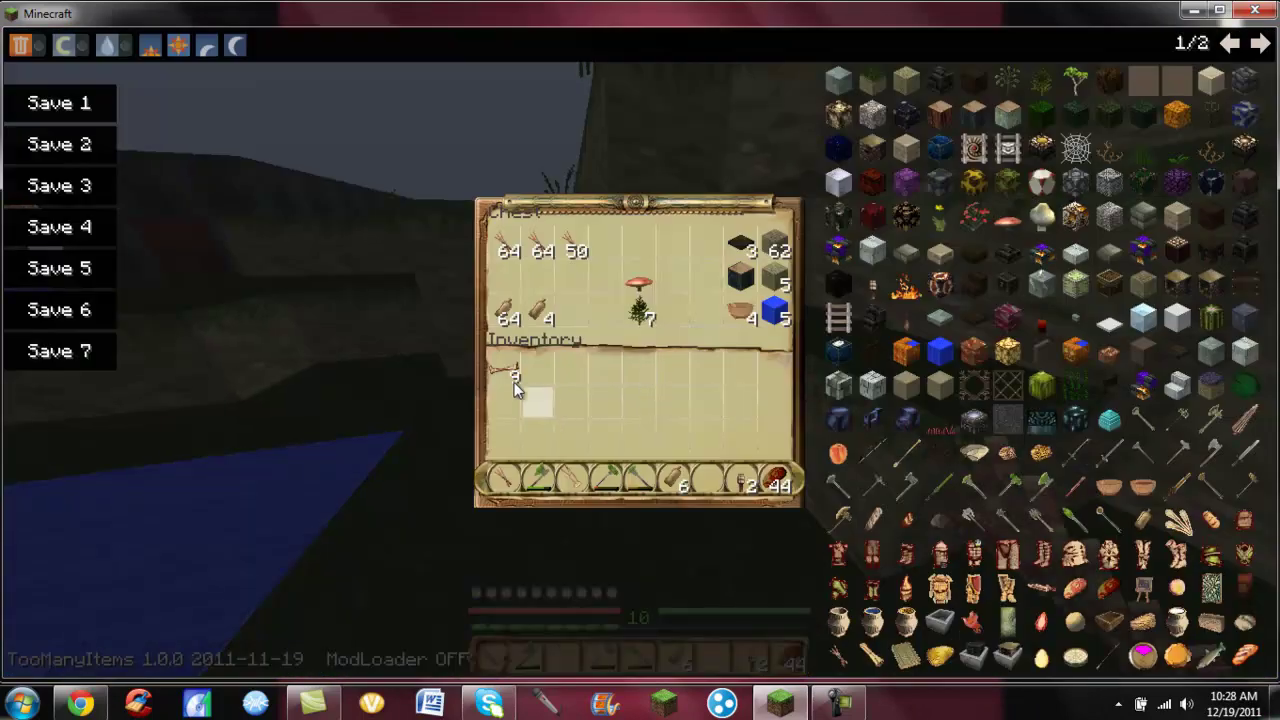
pyautogui.click(545, 315)
pyautogui.click(512, 371)
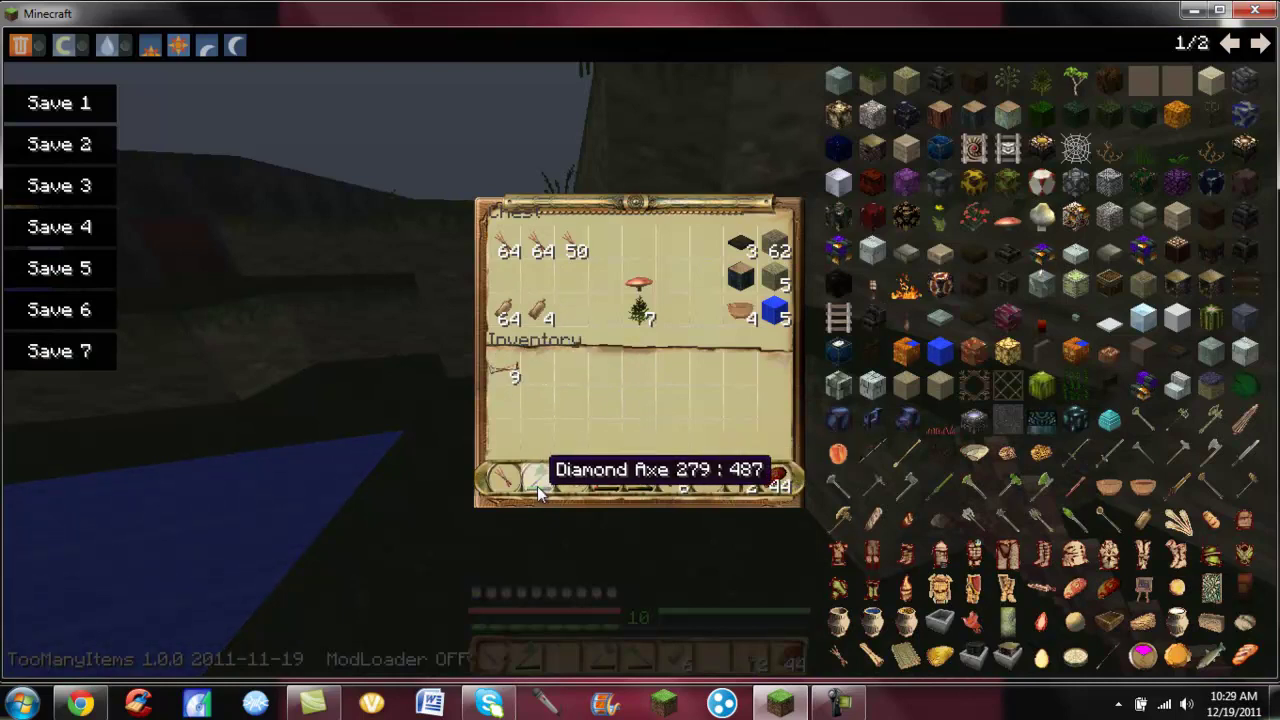
pyautogui.click(673, 483)
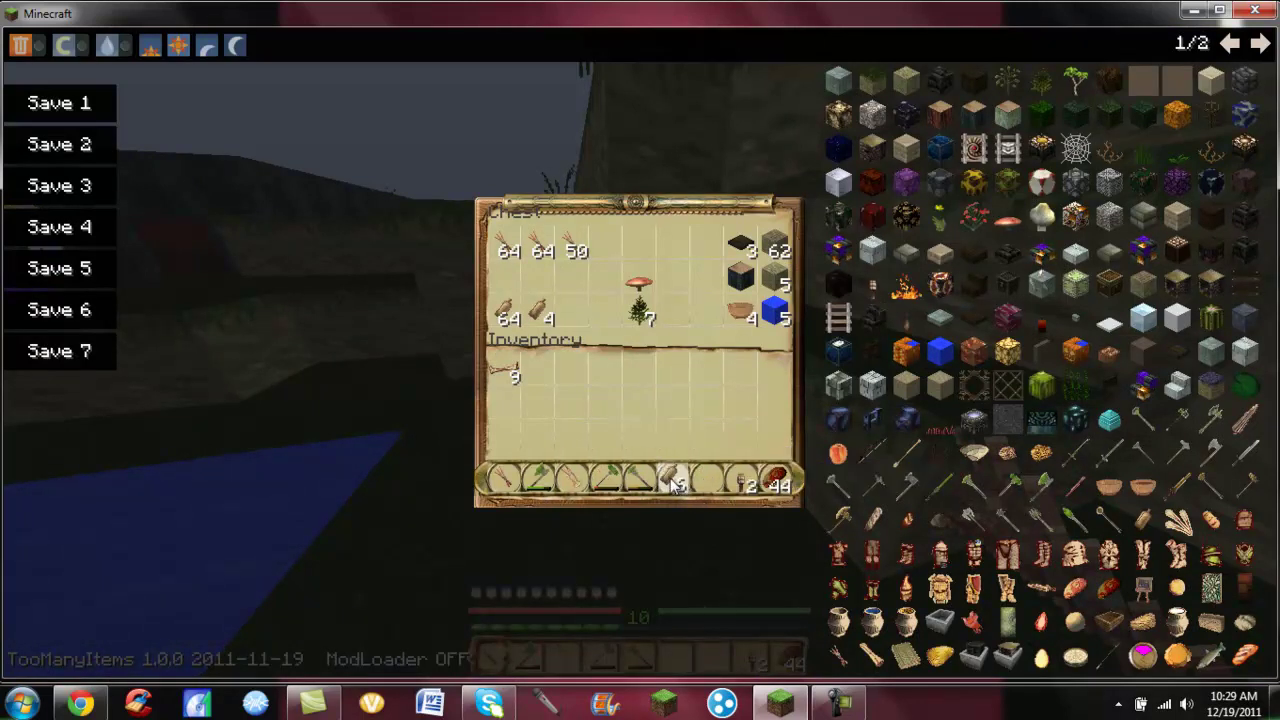
pyautogui.click(545, 318)
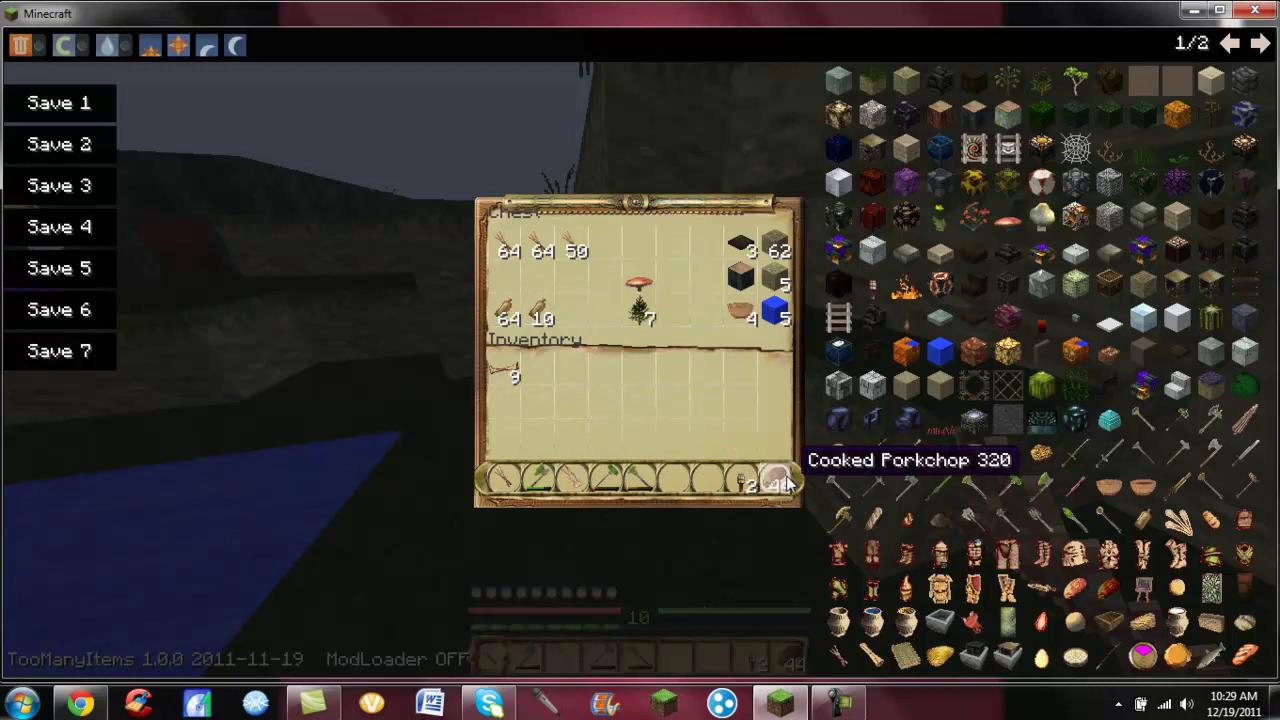
pyautogui.click(500, 483)
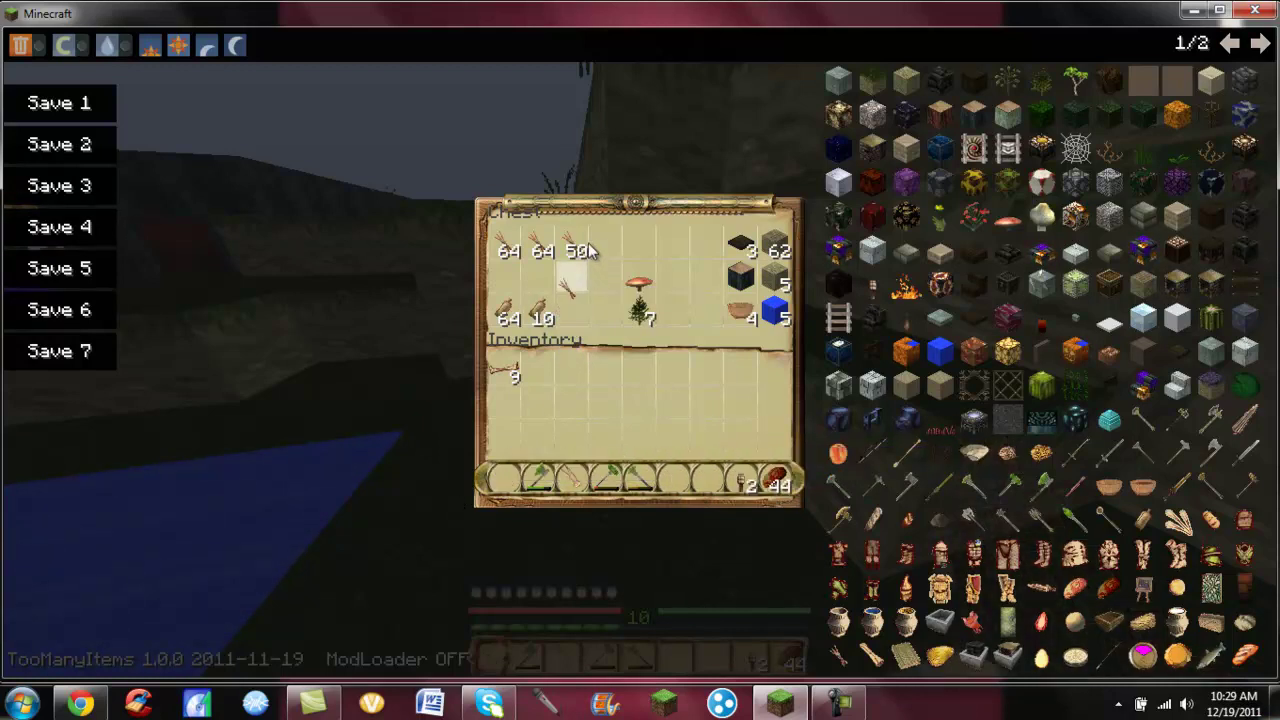
pyautogui.click(584, 251)
pyautogui.press('e')
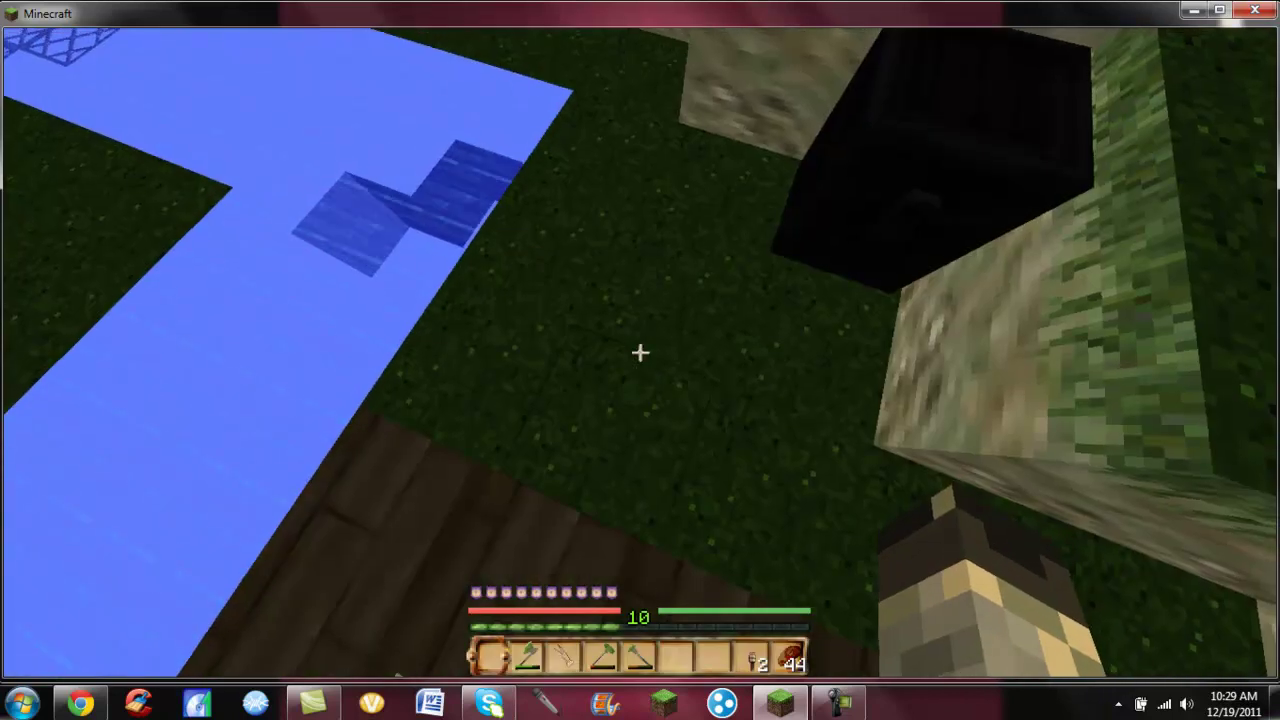
# Equip the diamond axe, and walk past the pool and the mossy building to view the surroundings.
pyautogui.press('2')
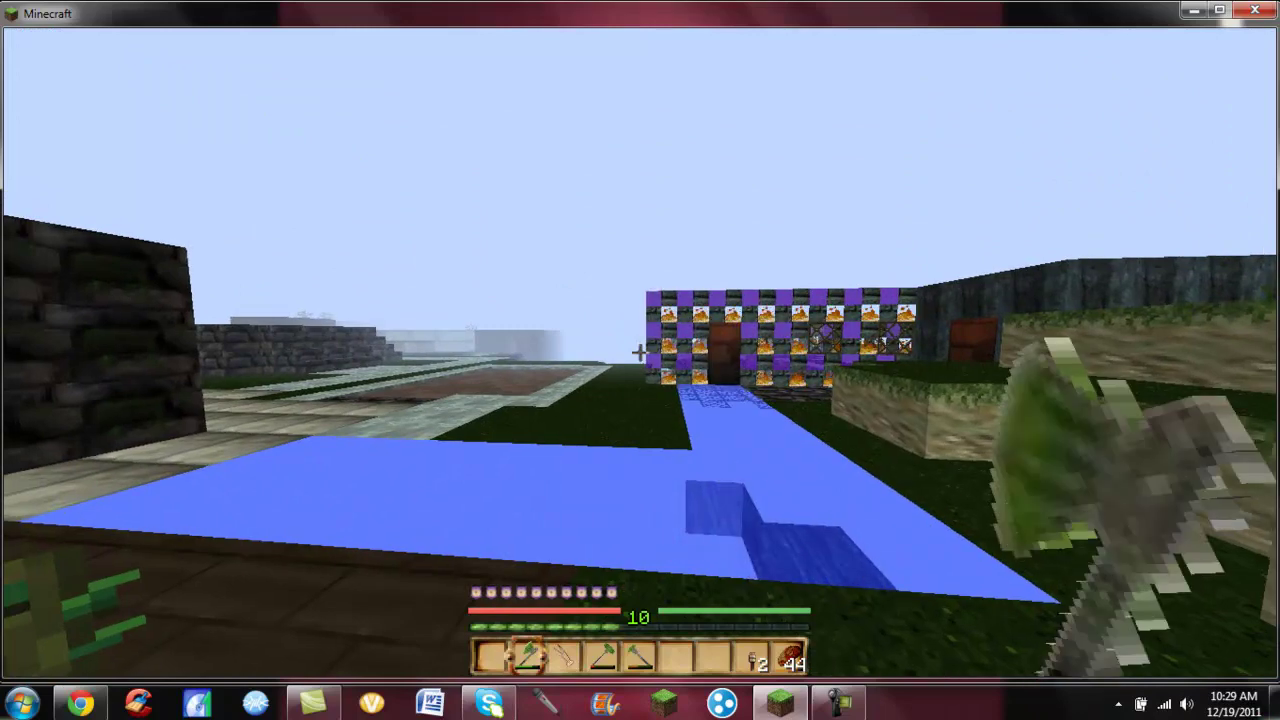
pyautogui.press('w')
pyautogui.press('w')
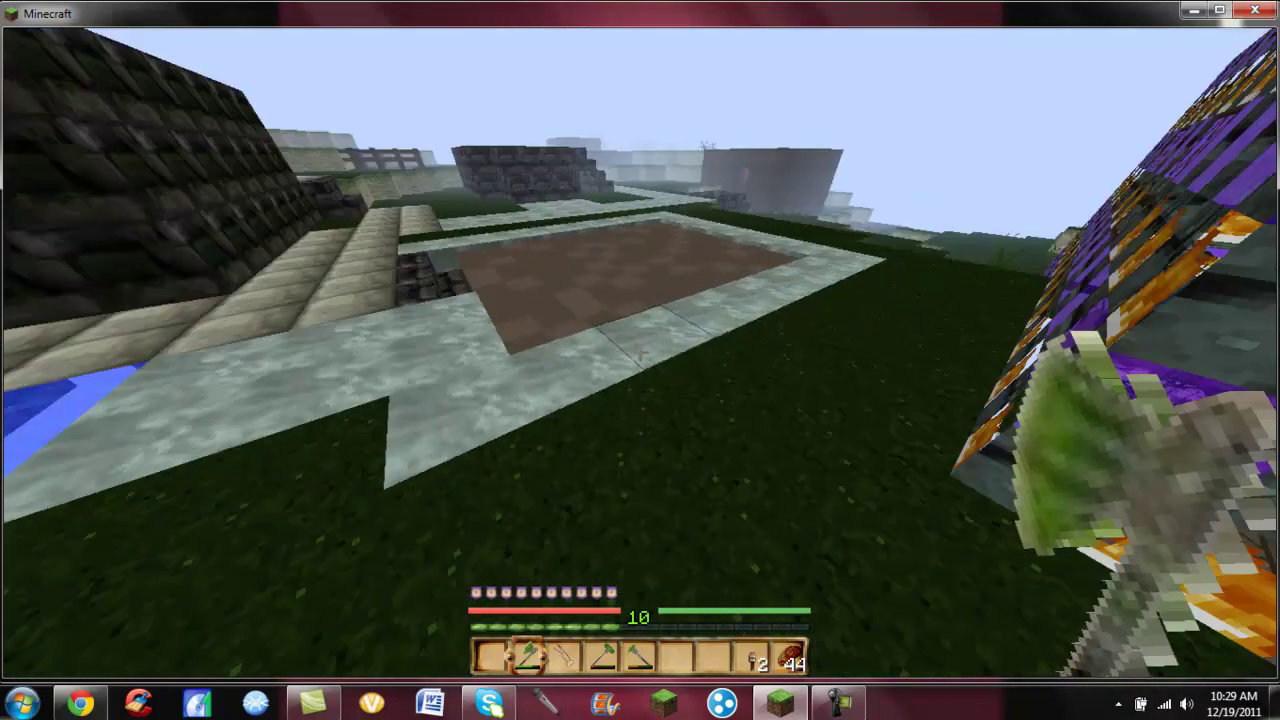
pyautogui.press('w')
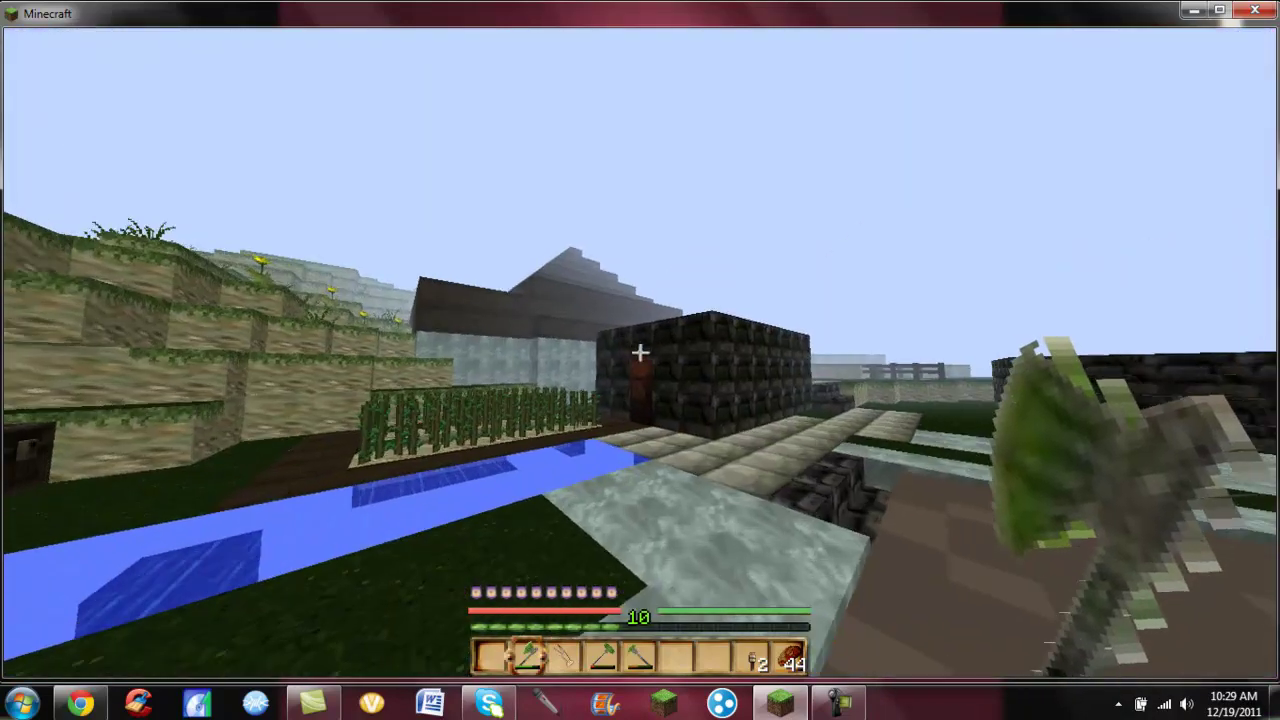
pyautogui.press('w')
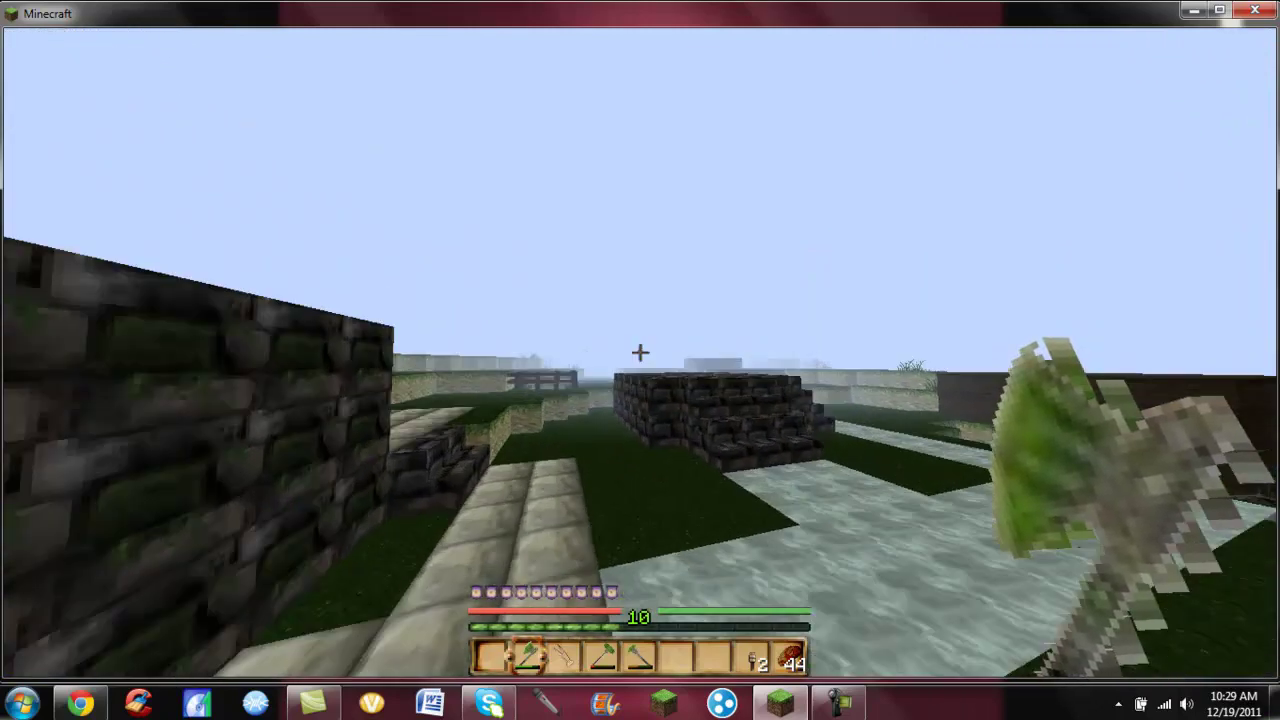
# Walk up to the dark stone structure, pause the game to check the screen recorder's elapsed time, and resume play.
pyautogui.press('w')
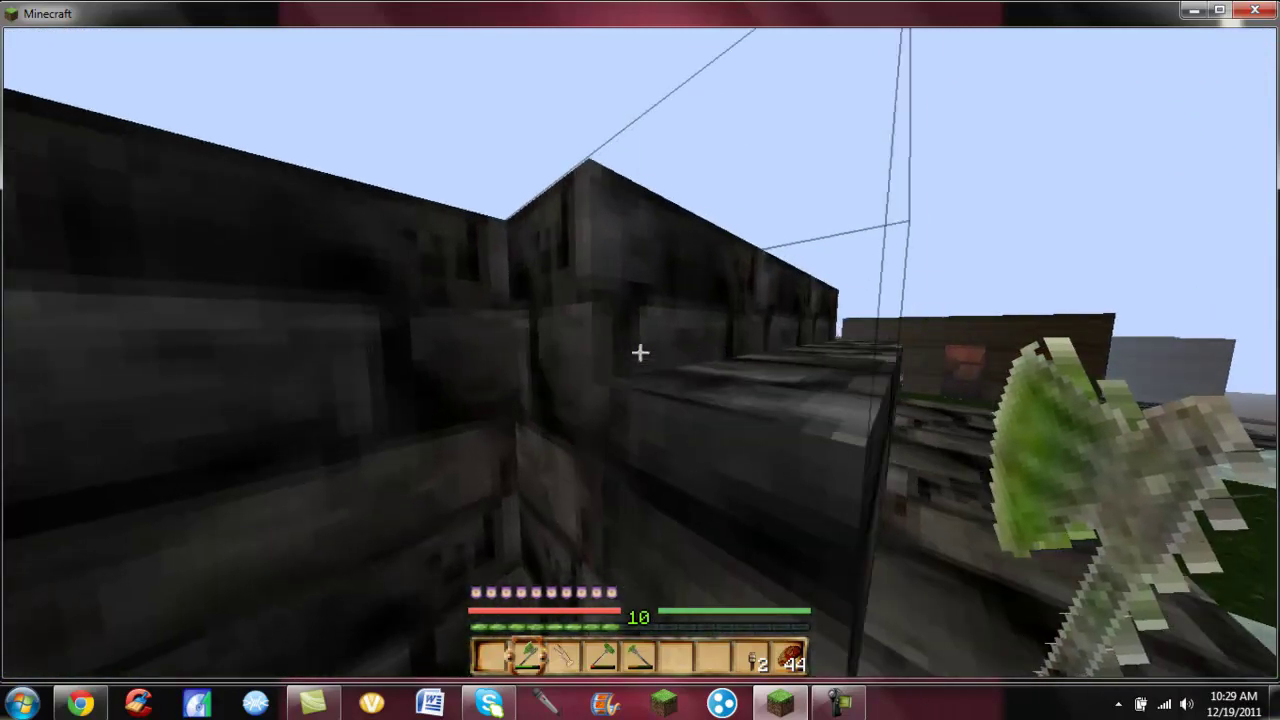
pyautogui.press('Escape')
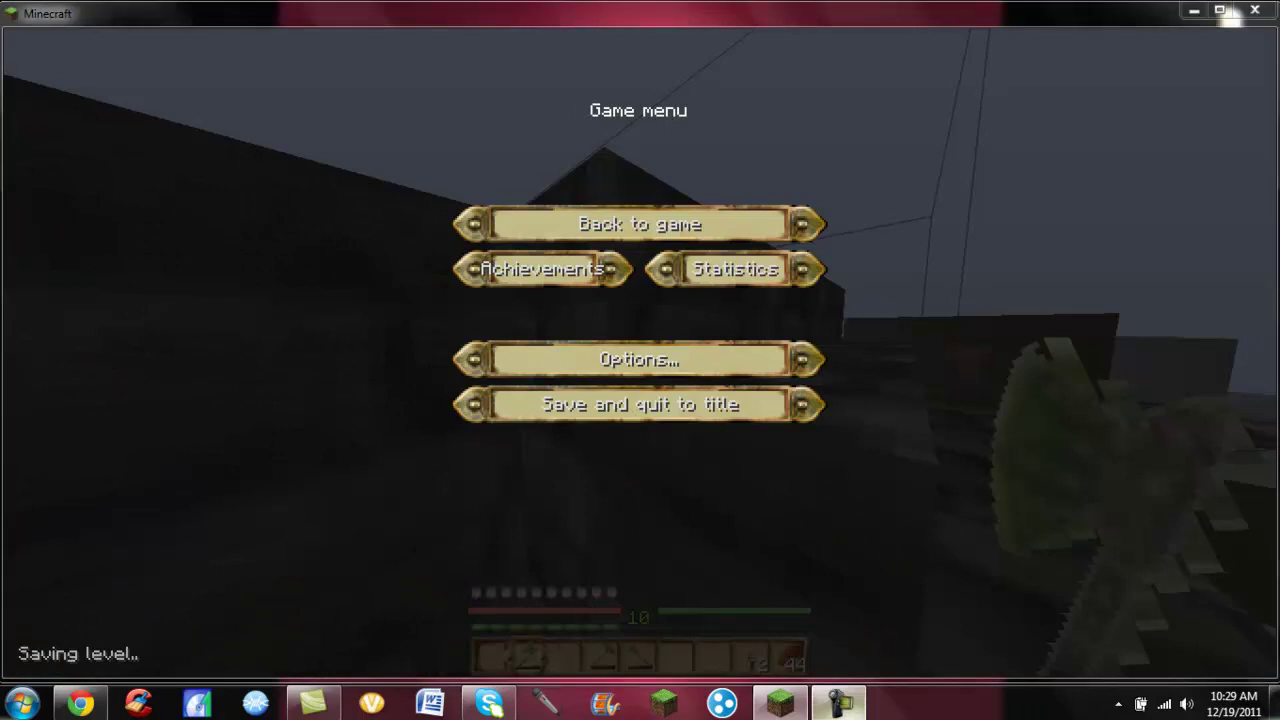
pyautogui.click(838, 703)
pyautogui.moveTo(841, 705)
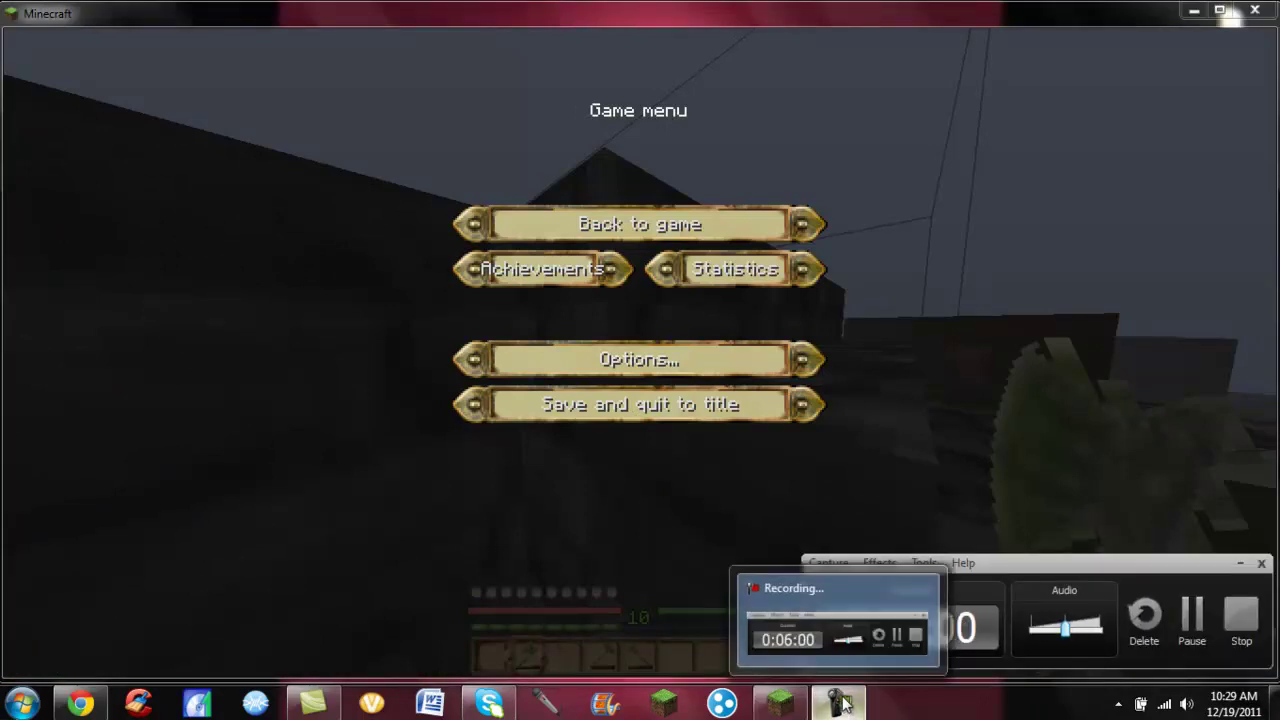
pyautogui.click(841, 705)
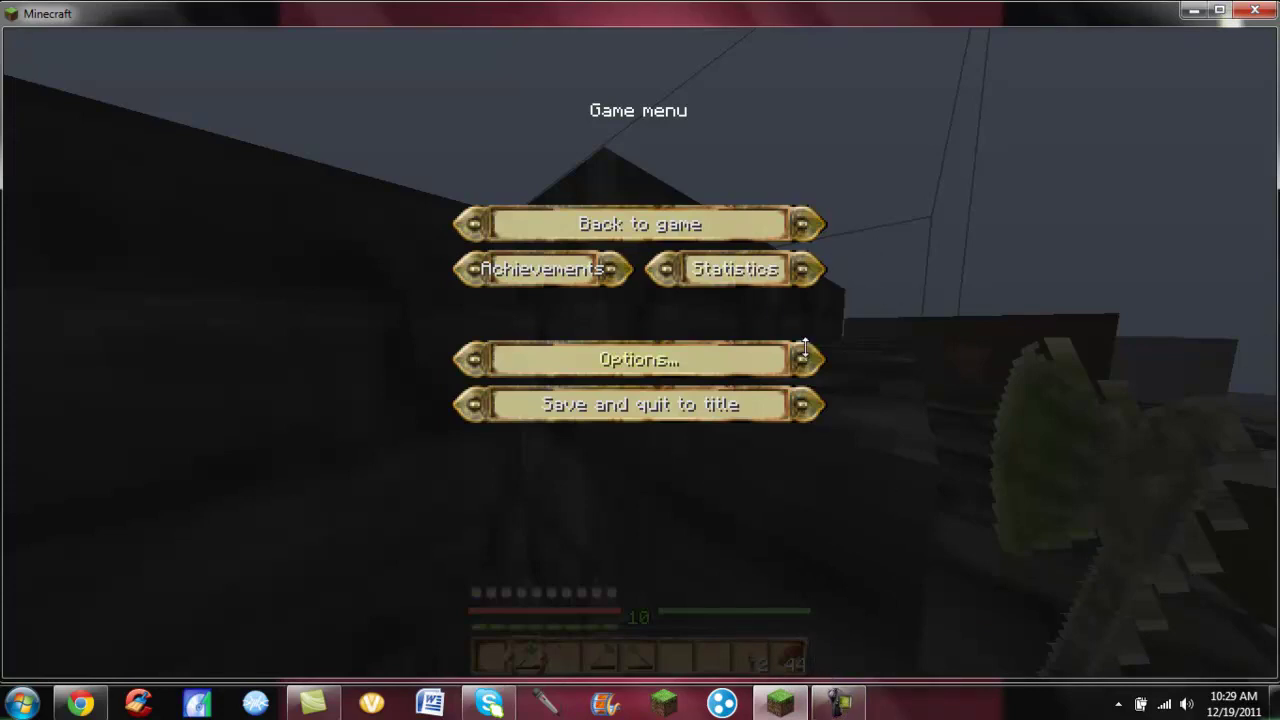
pyautogui.press('Escape')
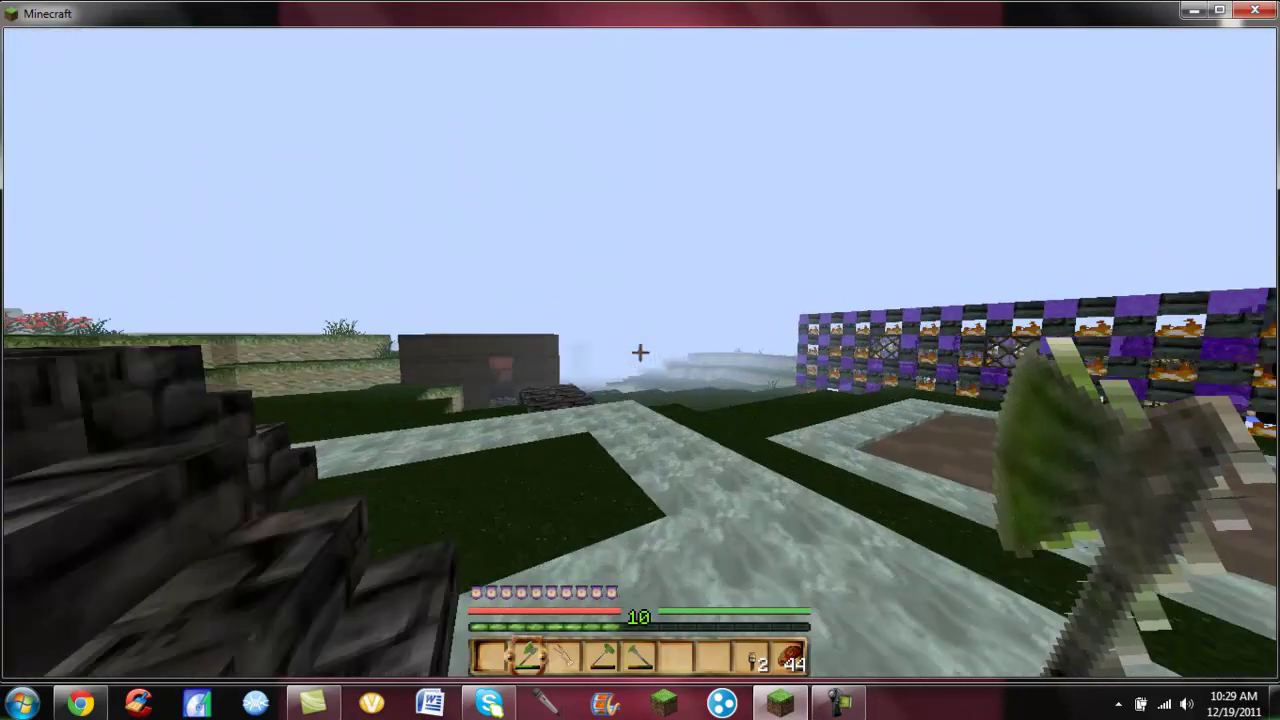
# Tour the pale stone paths around the dark wooden hut, and return past the mossy building toward the sugar cane farm.
pyautogui.press('w')
pyautogui.press('space')
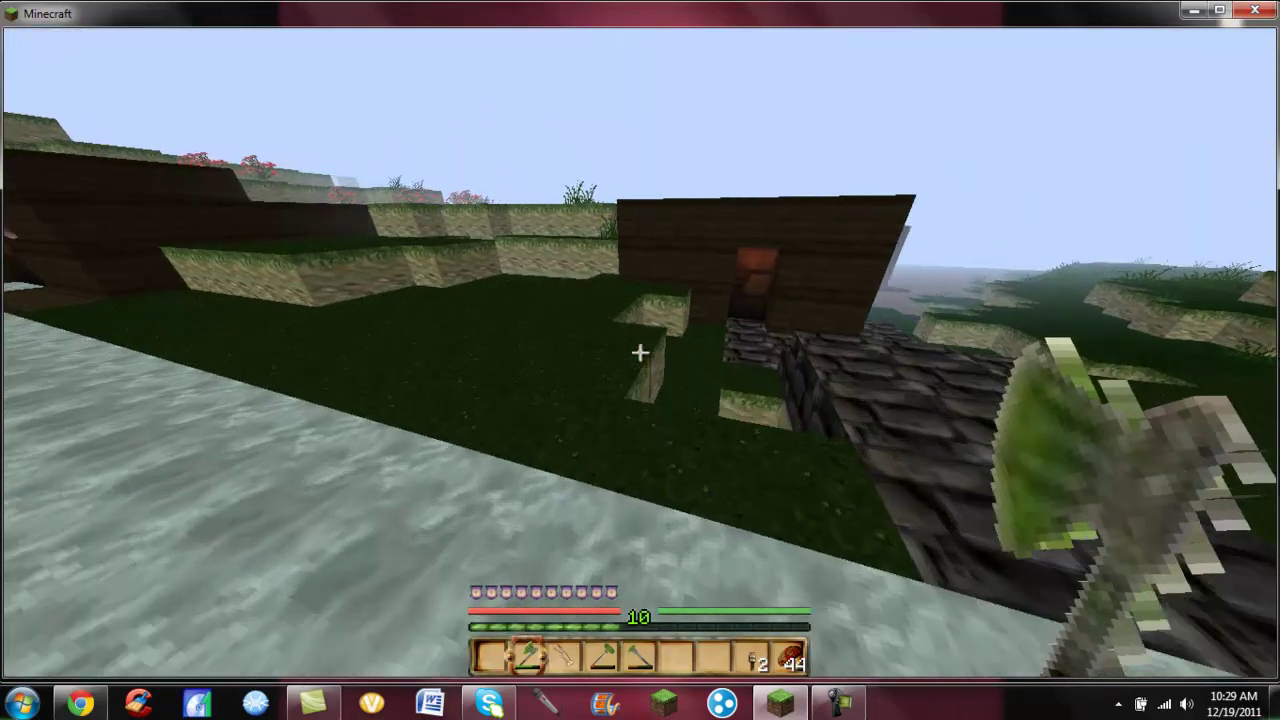
pyautogui.press('w')
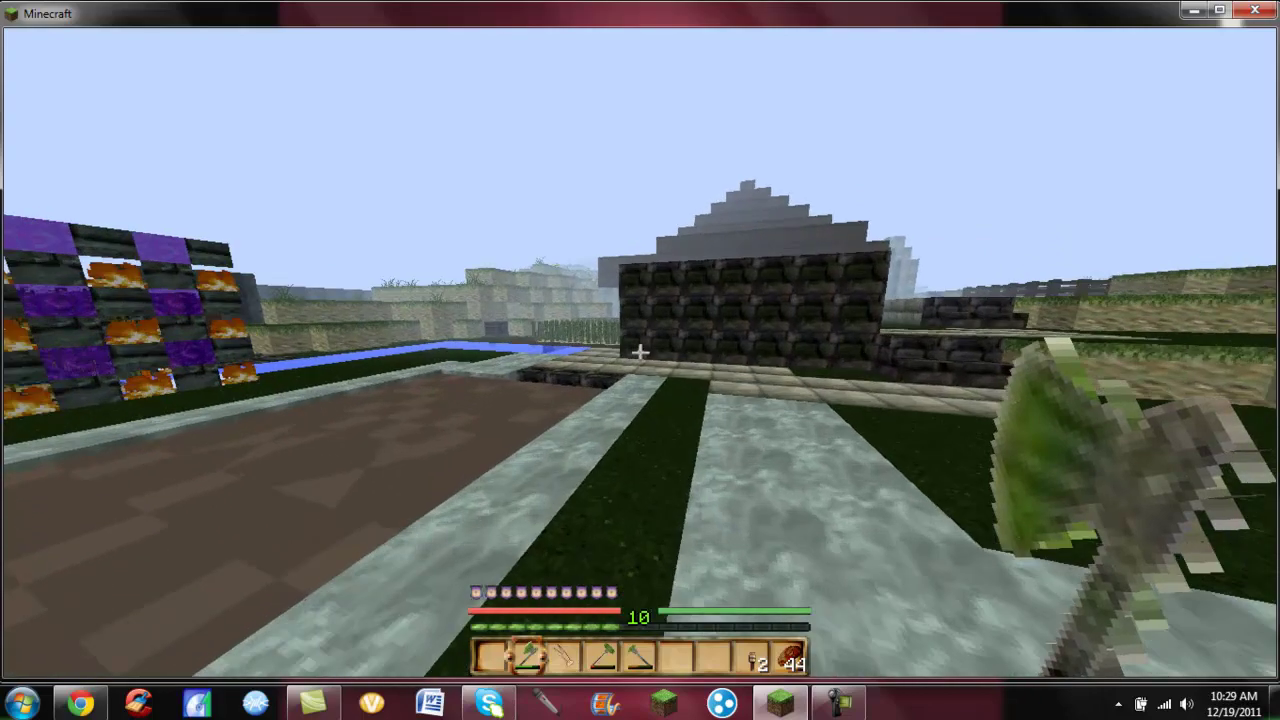
pyautogui.press('w')
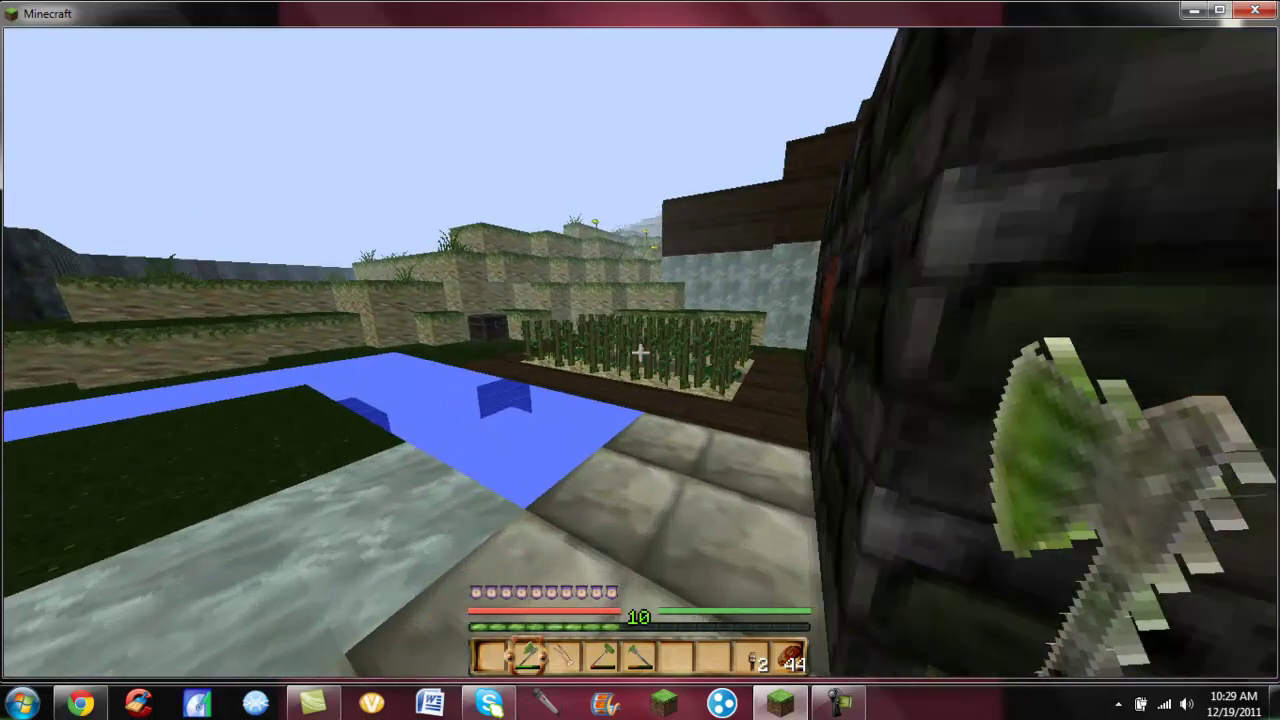